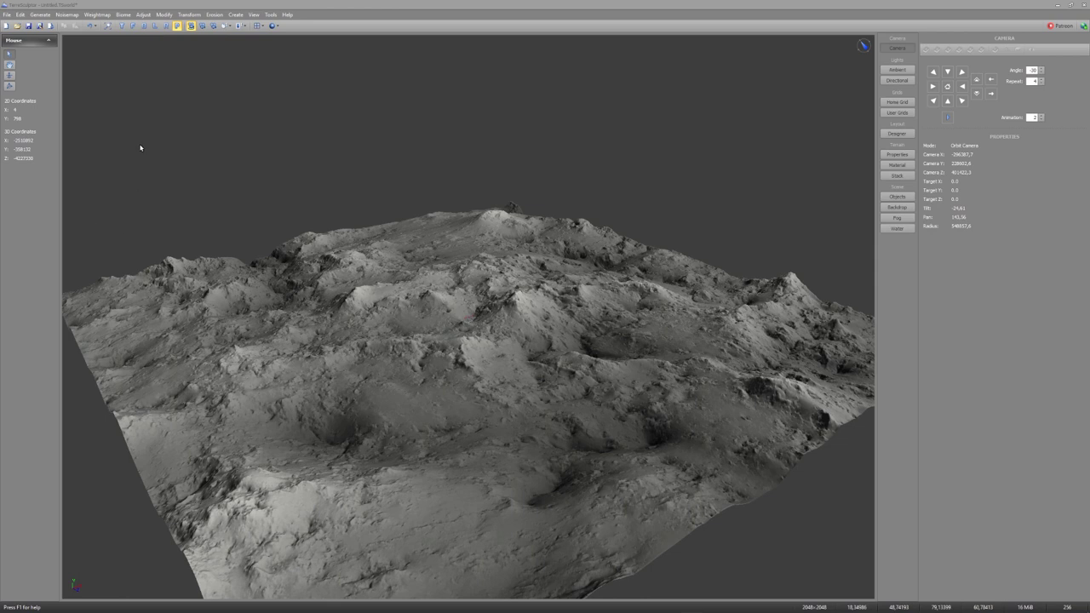
Step: Replace the current terrain with a new 2048 terrain, discarding the old one unsaved
left_click(158, 83)
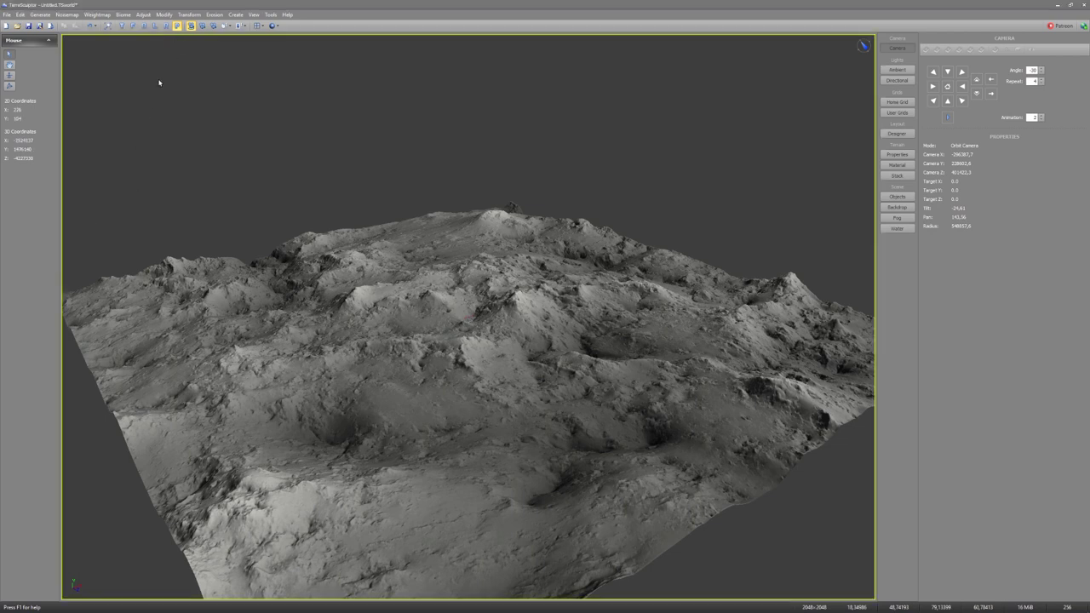
left_click(7, 14)
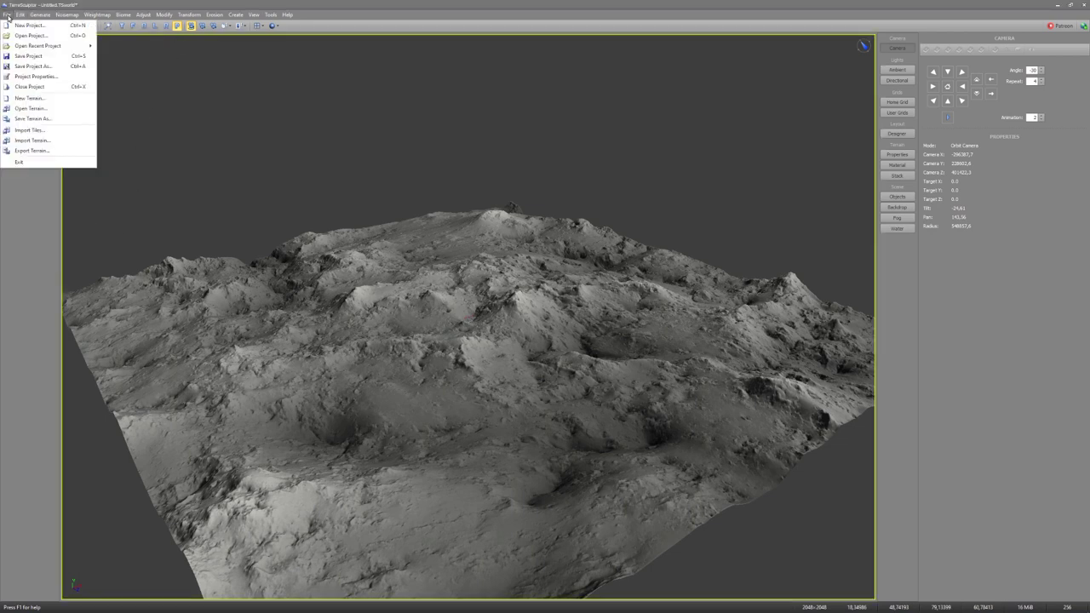
left_click(22, 24)
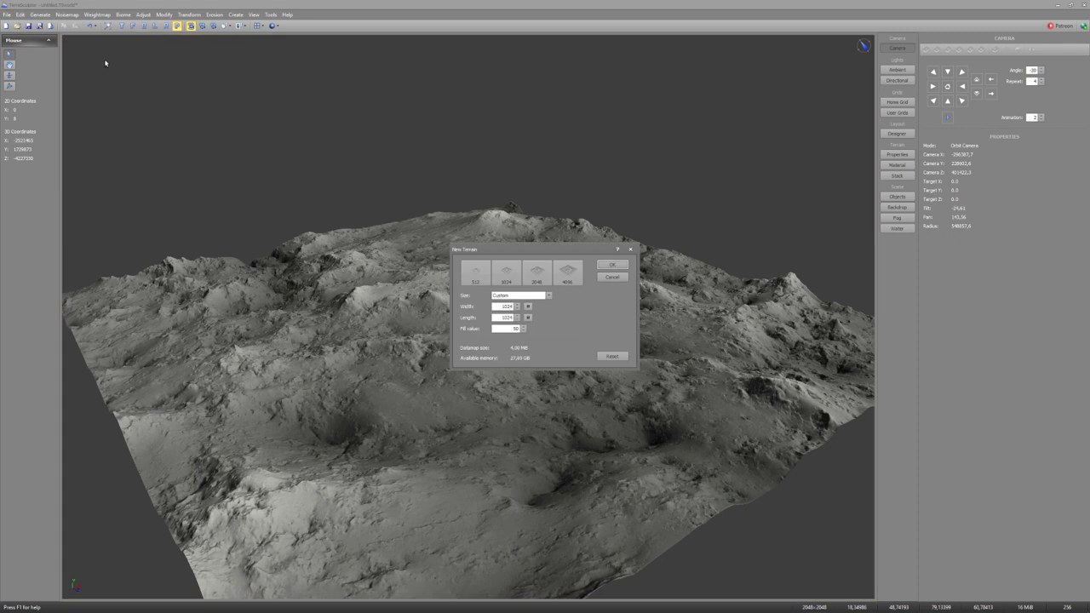
left_click(538, 274)
left_click(546, 320)
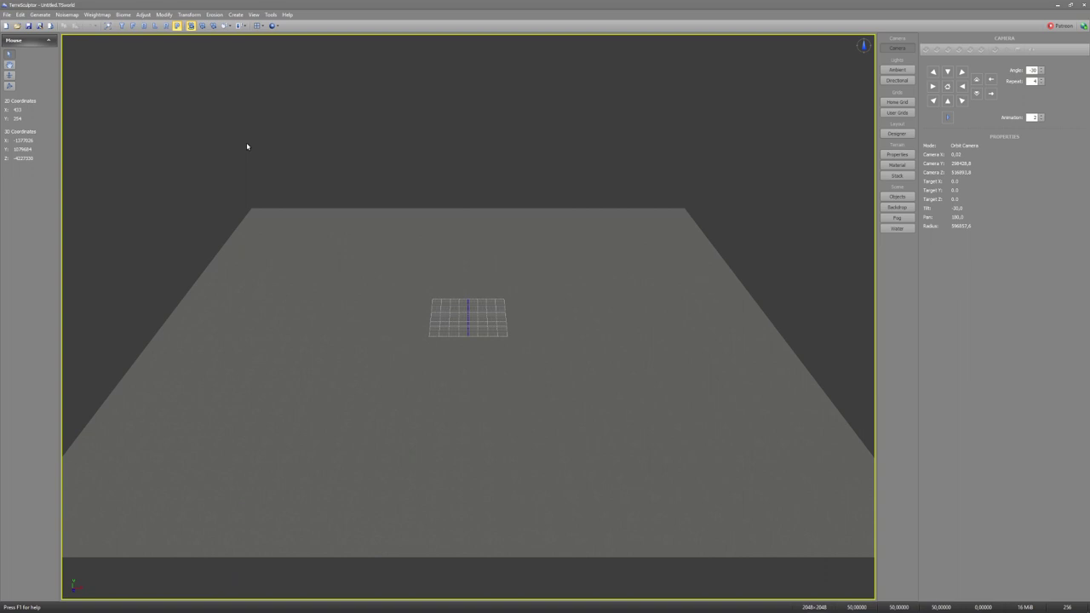
Step: Generate Rough Mountains gradient noise with size reduced to 933 and increased gain
left_click(40, 15)
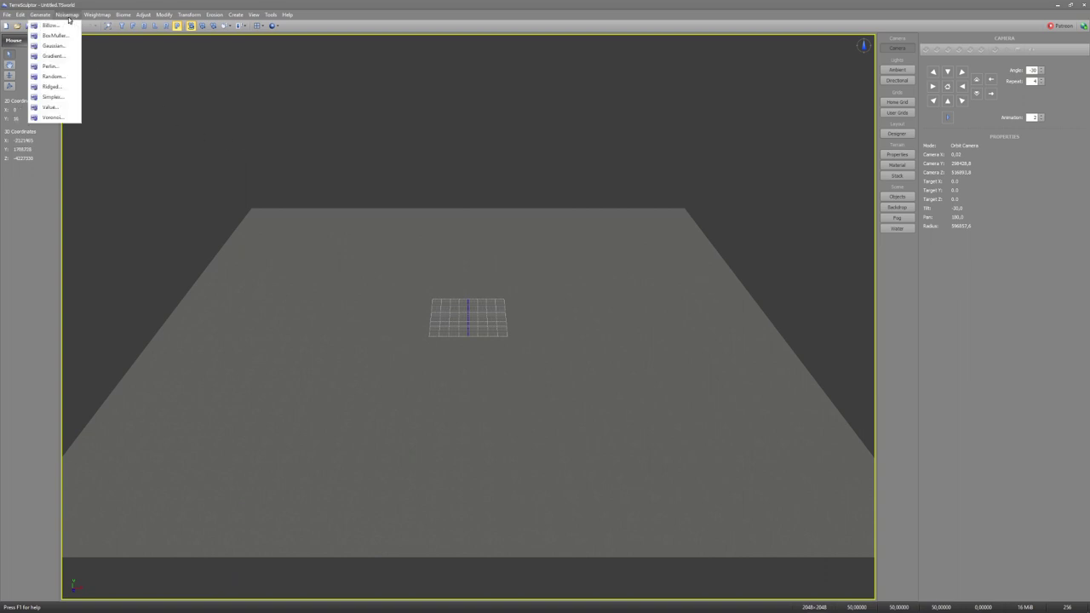
left_click(65, 74)
left_click(617, 216)
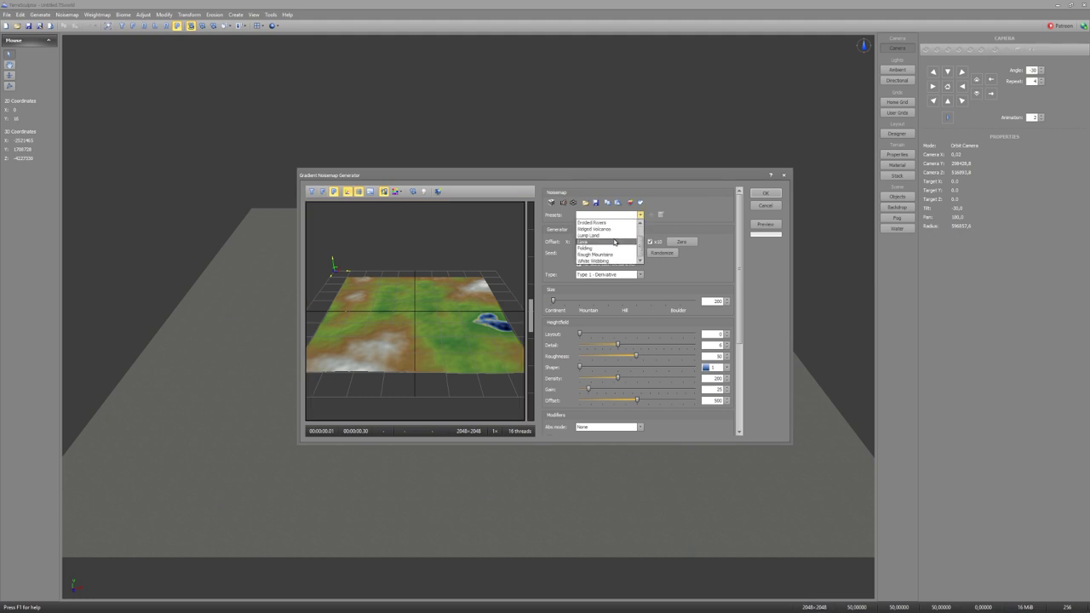
left_click(608, 255)
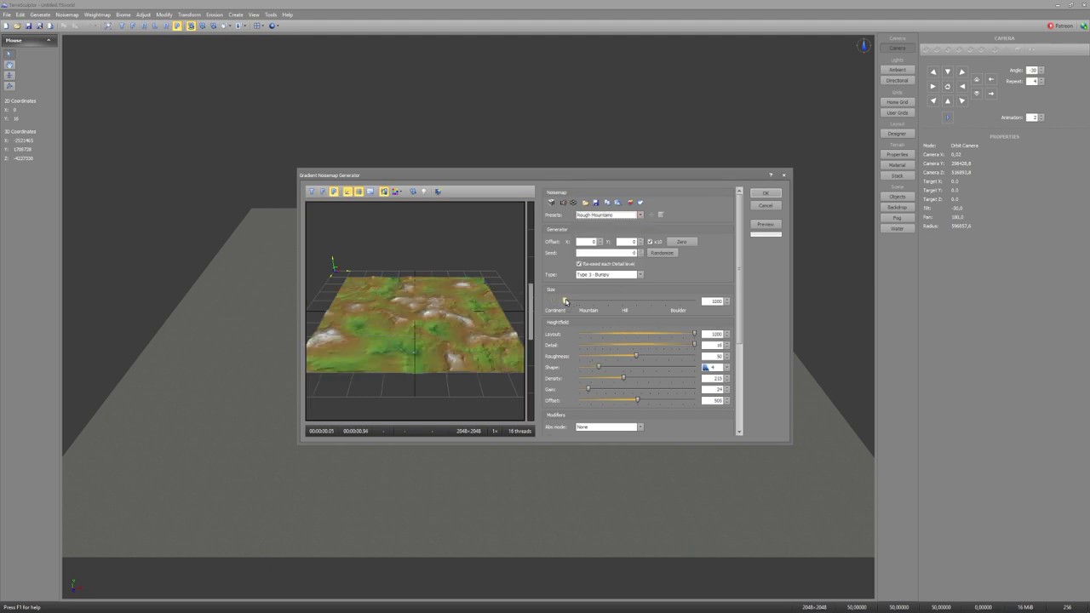
left_click_drag(564, 301, 563, 302)
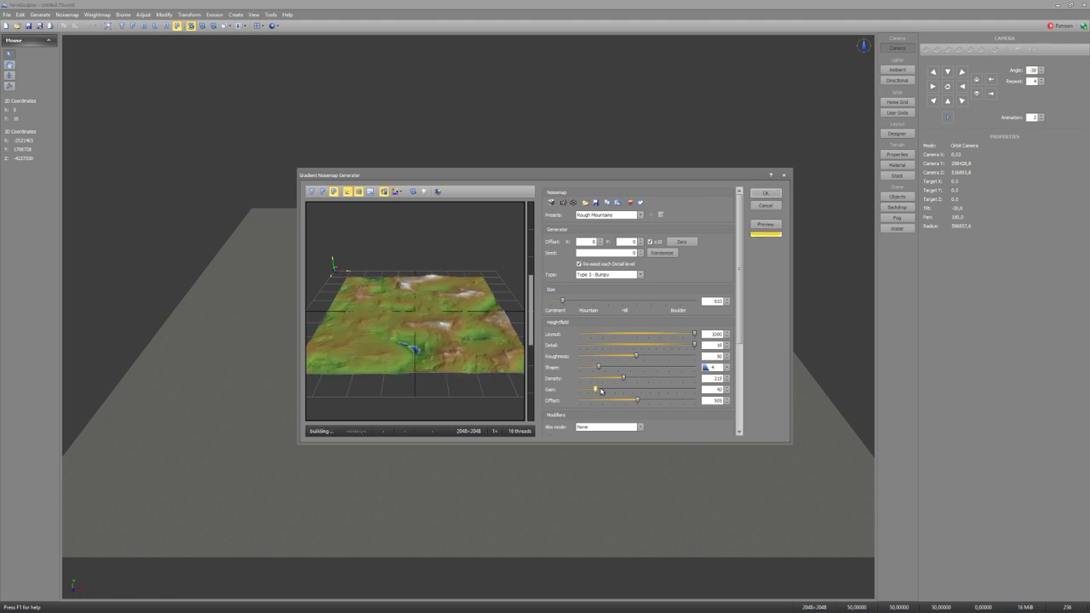
left_click_drag(587, 390, 608, 390)
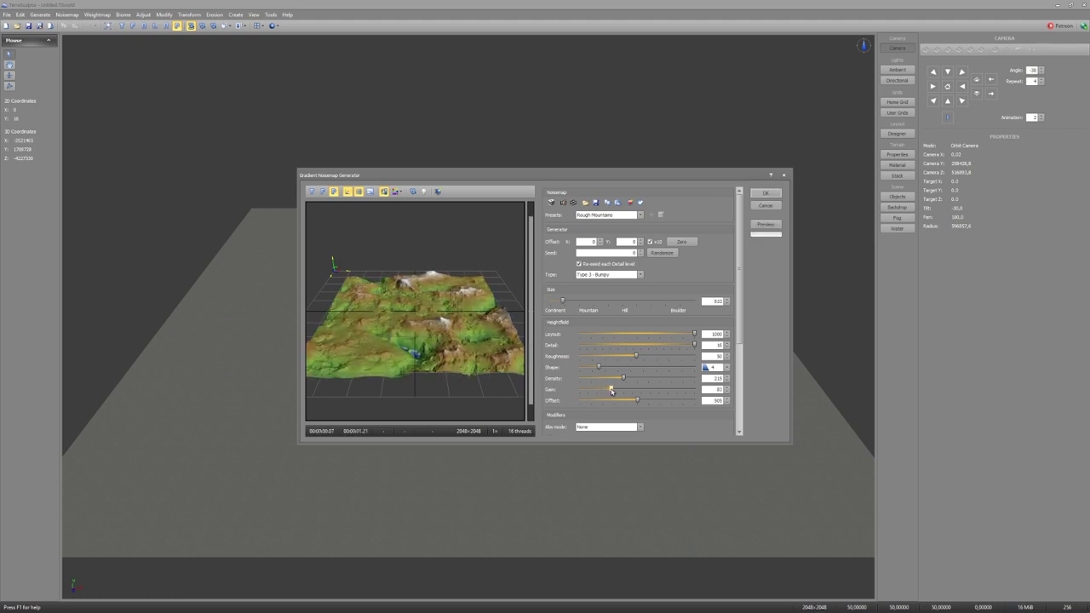
left_click(765, 195)
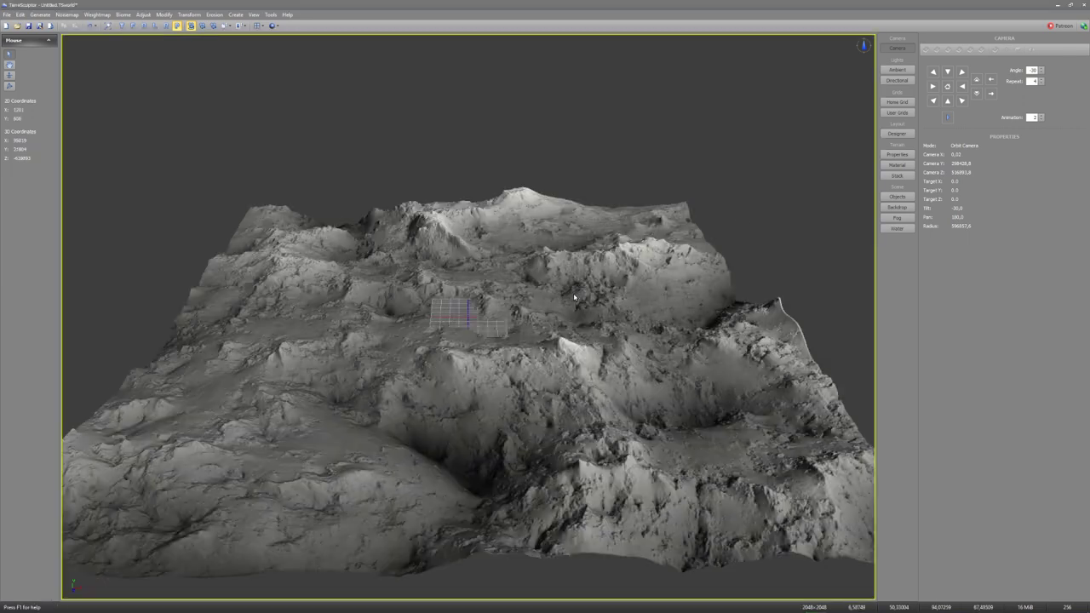
left_click_drag(573, 293, 277, 136)
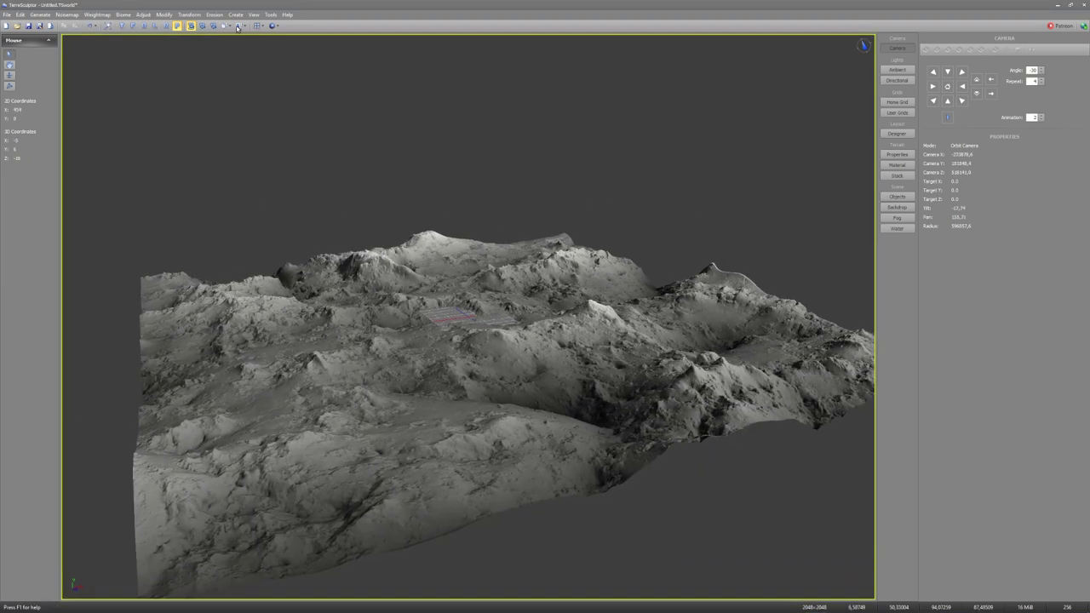
Step: Apply rain erosion with the rain amount multiplied tenfold, then zoom in on the result
left_click(216, 15)
left_click(212, 25)
left_click(614, 205)
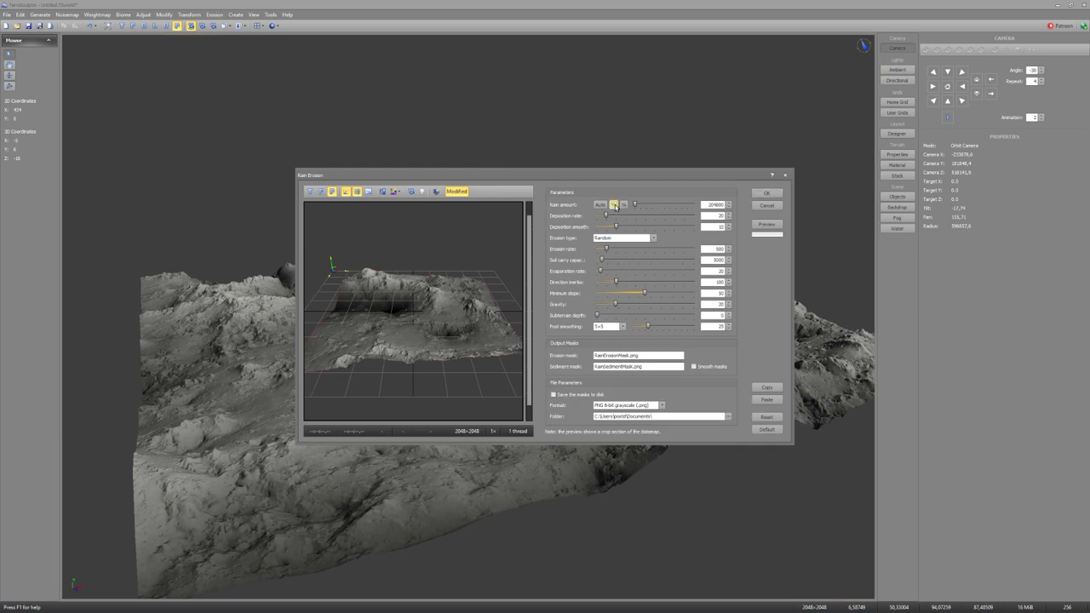
left_click(765, 197)
mouse_move(634, 329)
left_mouse_down()
mouse_move(410, 340)
mouse_move(410, 397)
left_mouse_up()
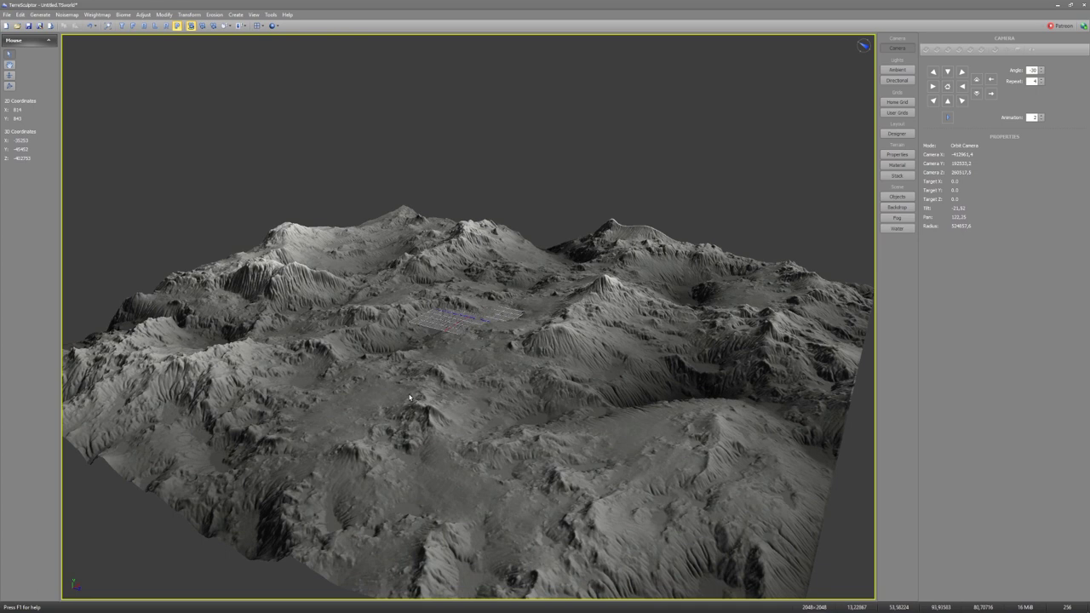
scroll(511, 396, "up", 3)
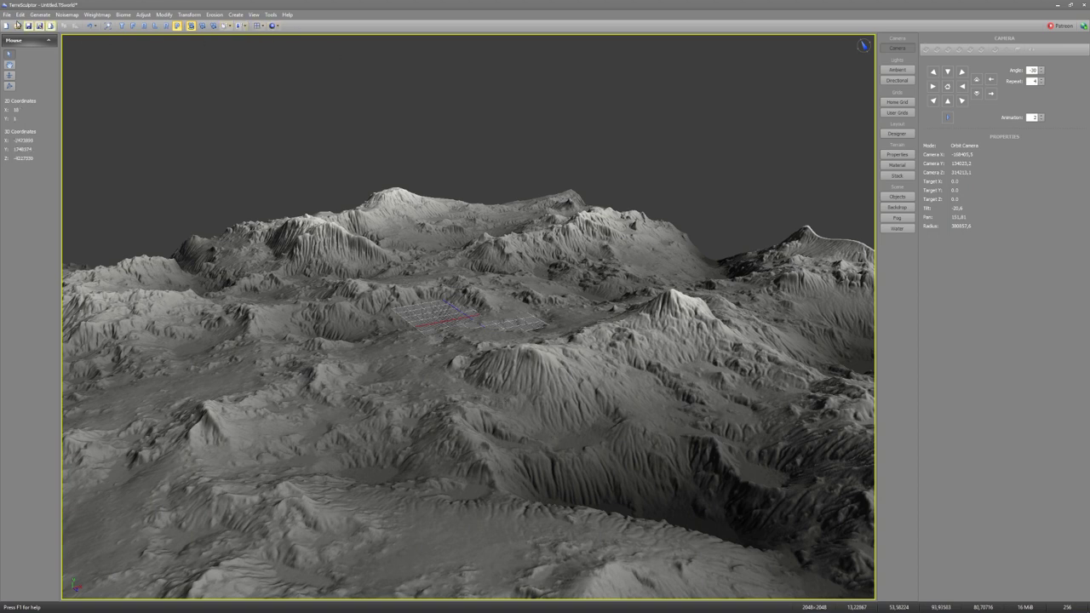
left_click(7, 15)
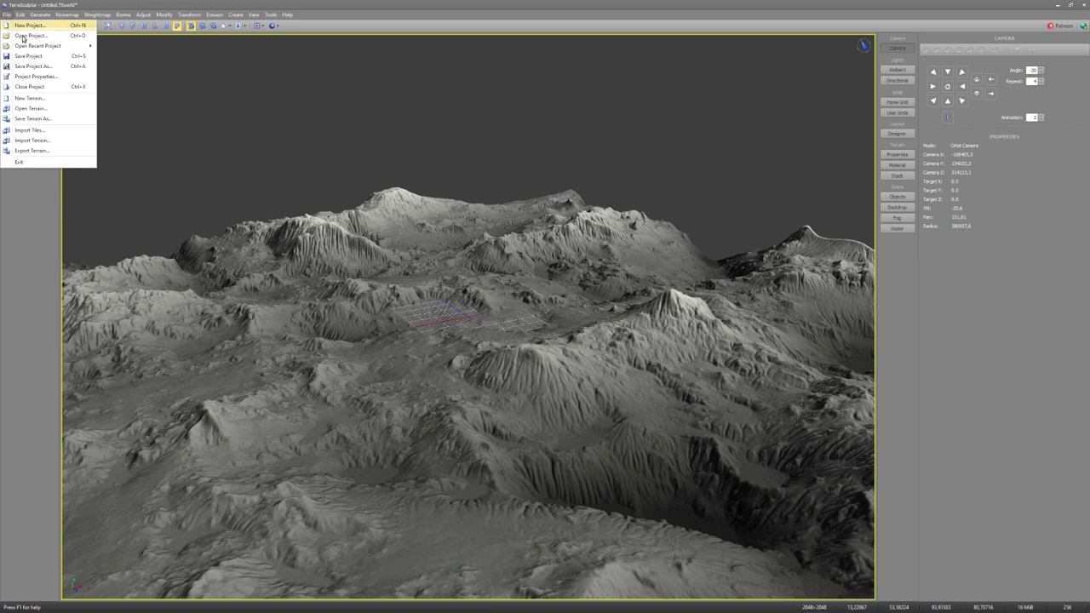
Step: Export the terrain as 'height' in PNG format with 16-bit greyscale source
left_click(40, 152)
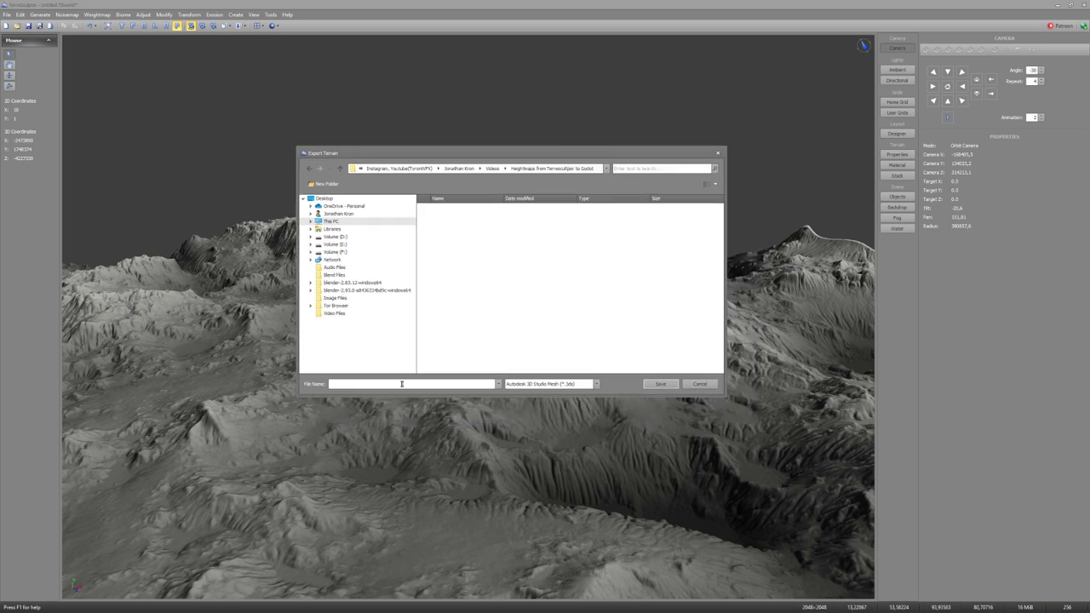
type("height")
left_click(515, 384)
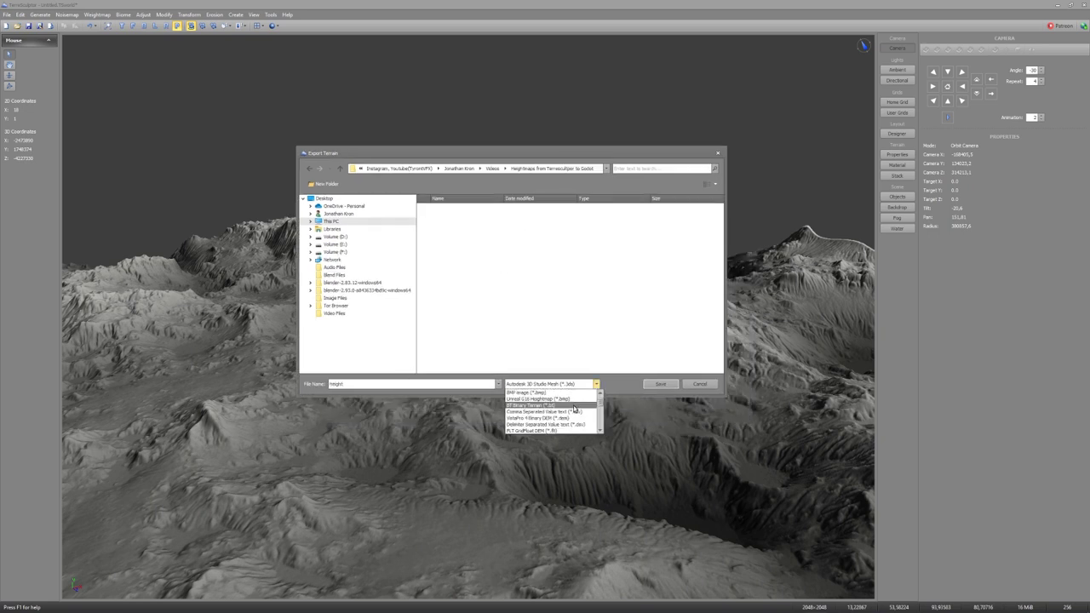
scroll(574, 411, "down", 3)
left_click(554, 417)
left_click(658, 385)
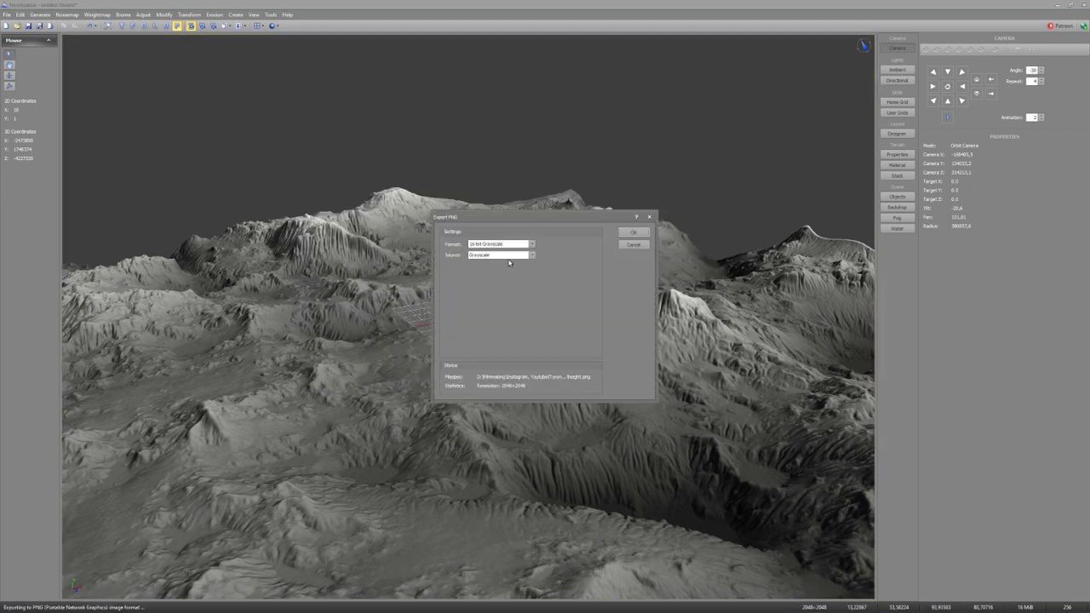
left_click(490, 253)
left_click(584, 253)
left_click(643, 233)
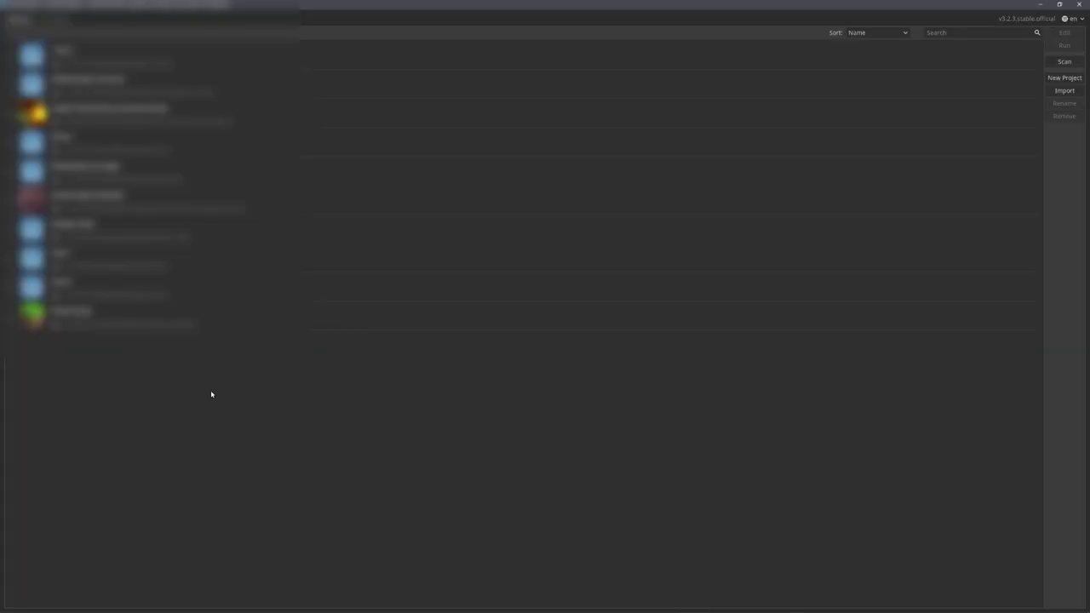
Step: Create the 'Heightmap Tutorial' project in its own new folder and open the editor
left_click(1070, 82)
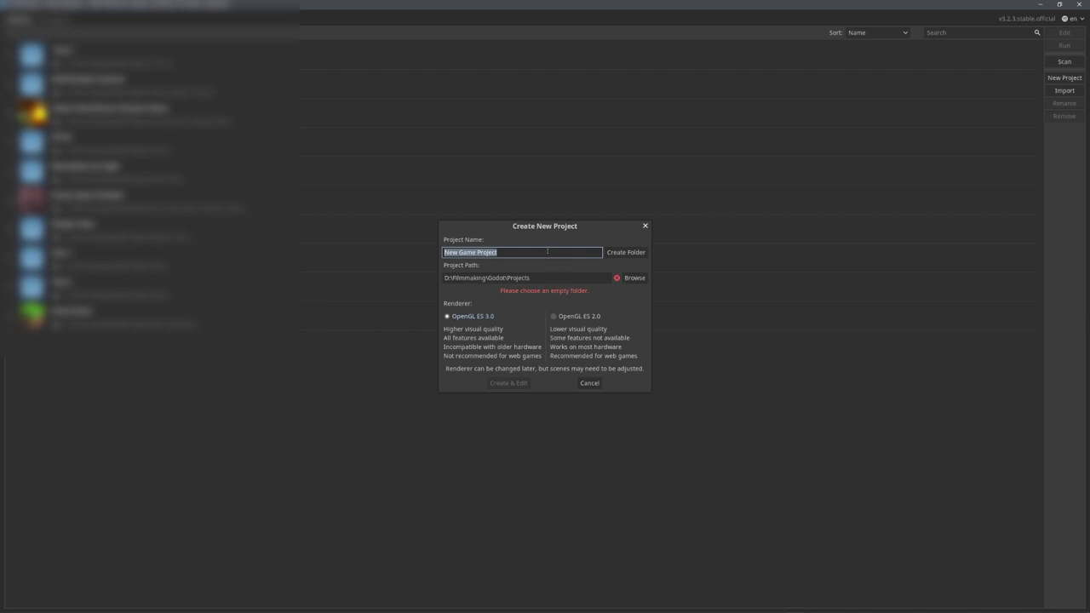
type("Heightmap Tutorial")
left_click(624, 253)
left_click(518, 382)
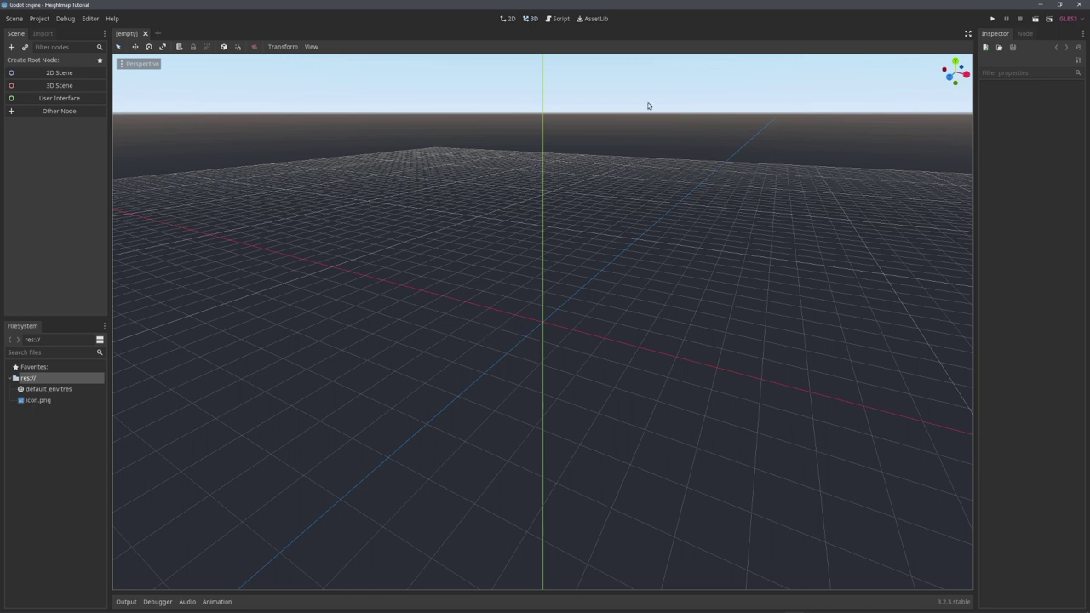
Step: Search the asset library for 'terrain', then download and install the Heightmap terrain plugin
left_click(595, 18)
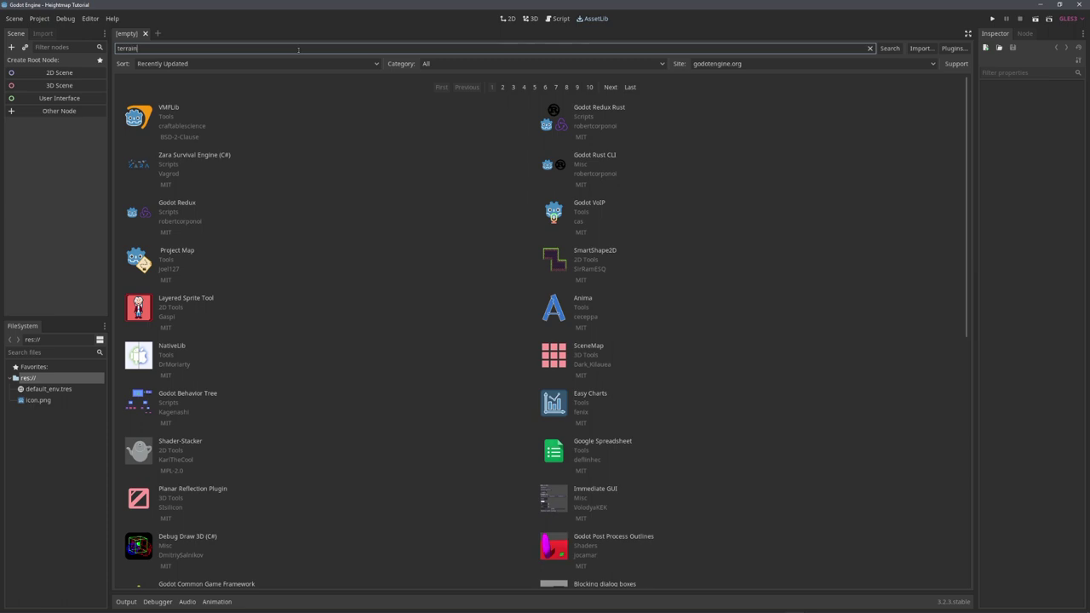
type("terrain")
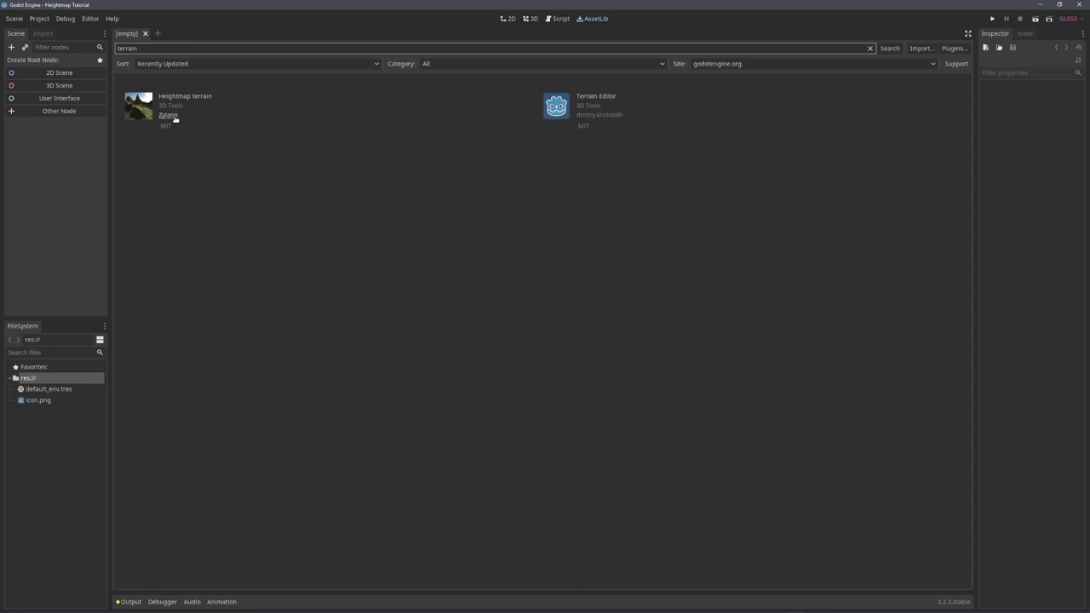
left_click(192, 98)
left_click(464, 412)
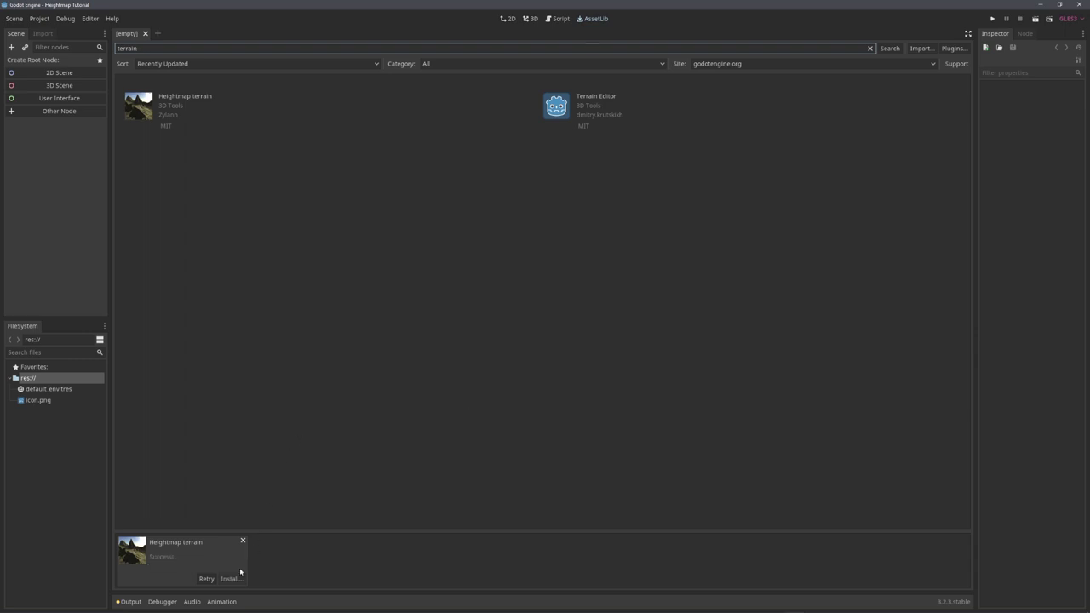
left_click(230, 579)
left_click(403, 528)
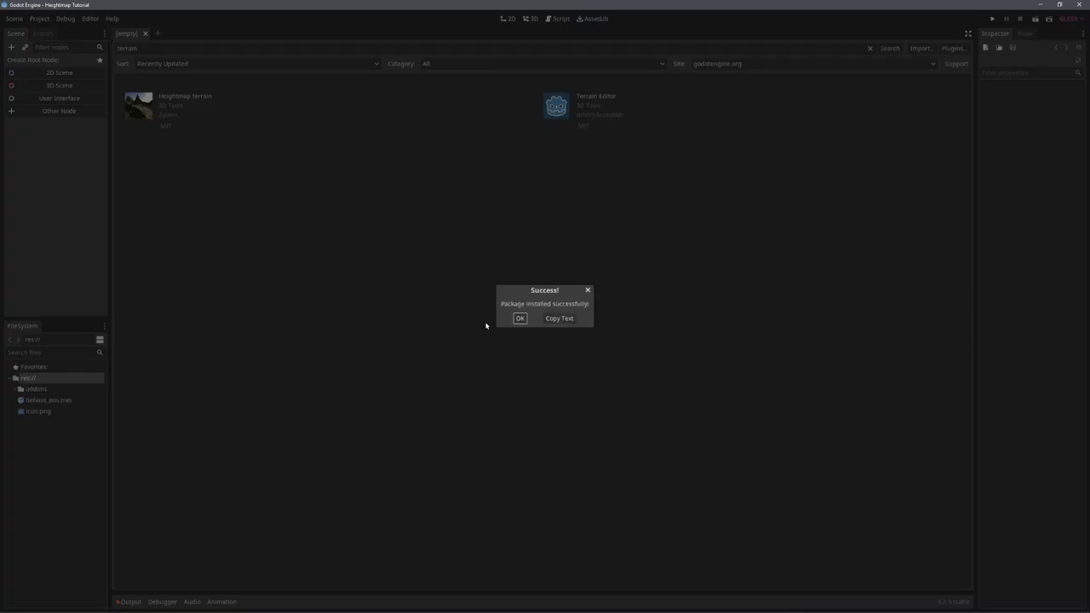
Step: Check the addons folder and enable Heightmap Terrain in Project Settings' Plugins list
left_click(520, 319)
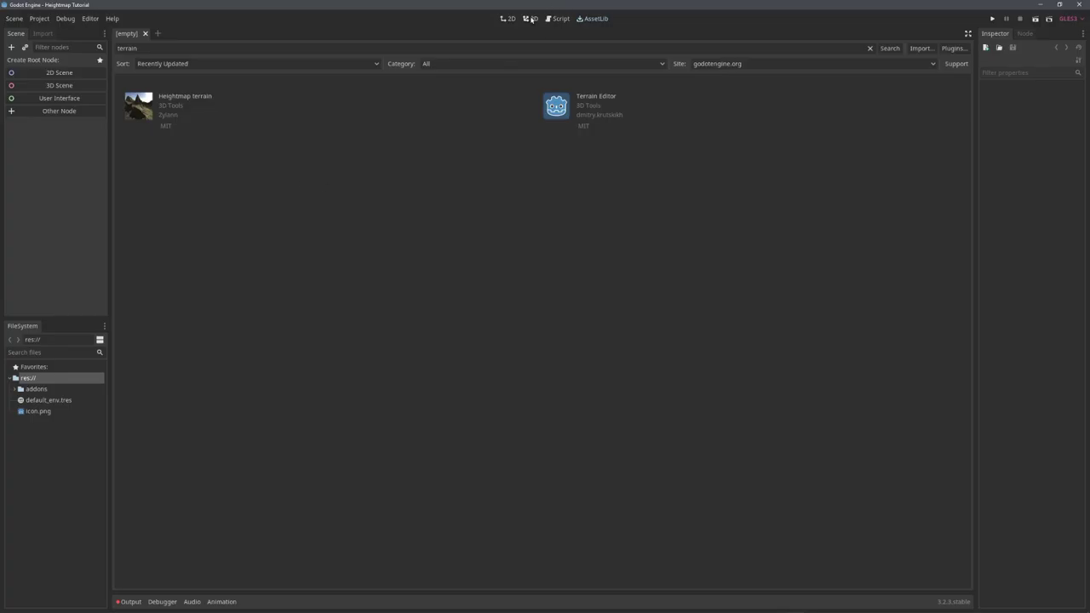
left_click(15, 389)
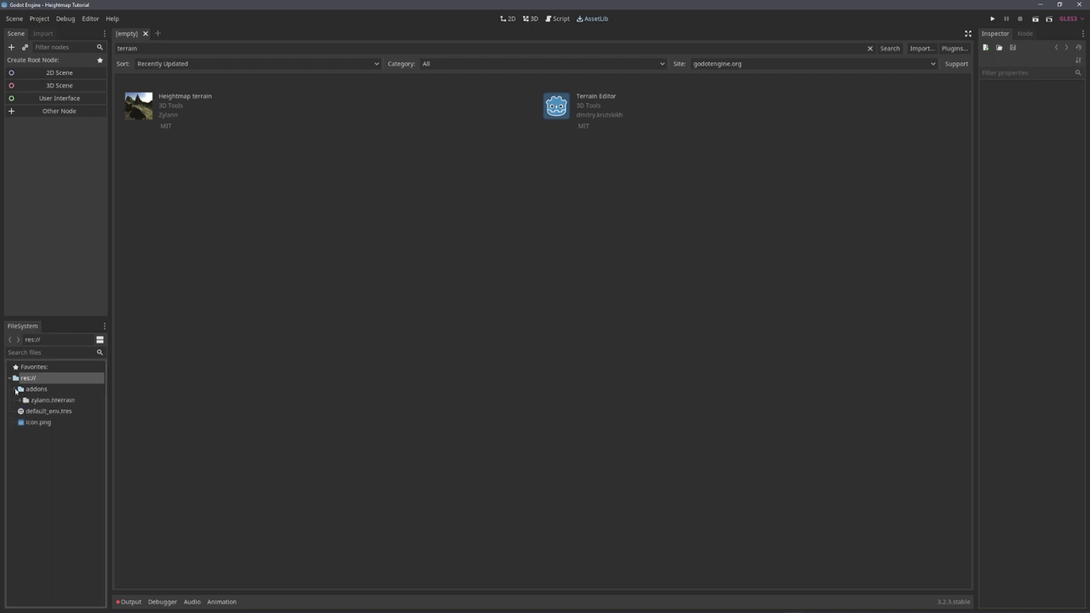
left_click(15, 389)
left_click(39, 18)
left_click(44, 29)
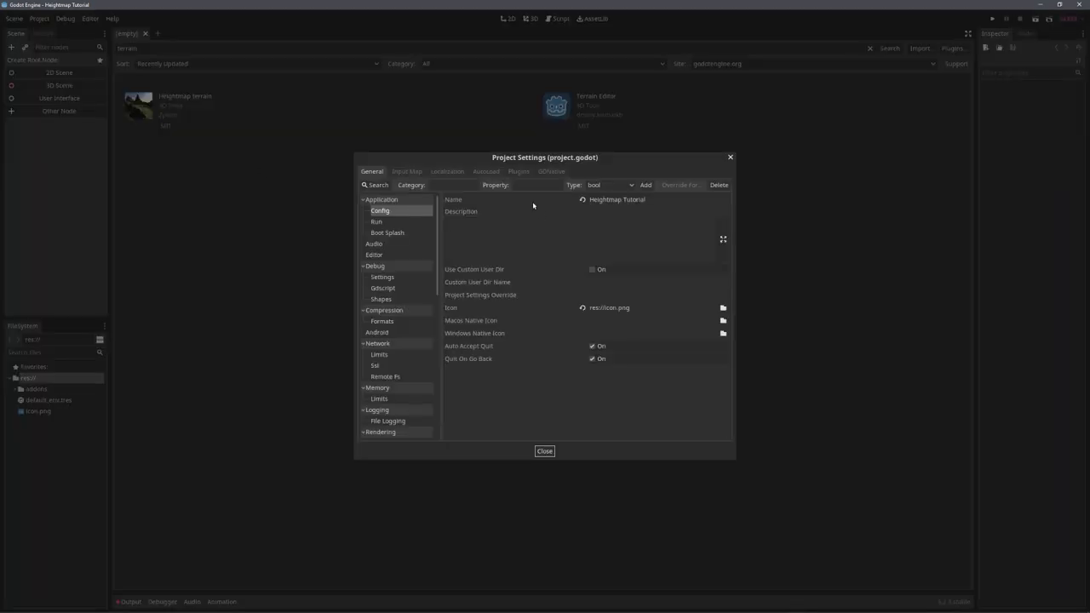
left_click(518, 171)
left_click(683, 211)
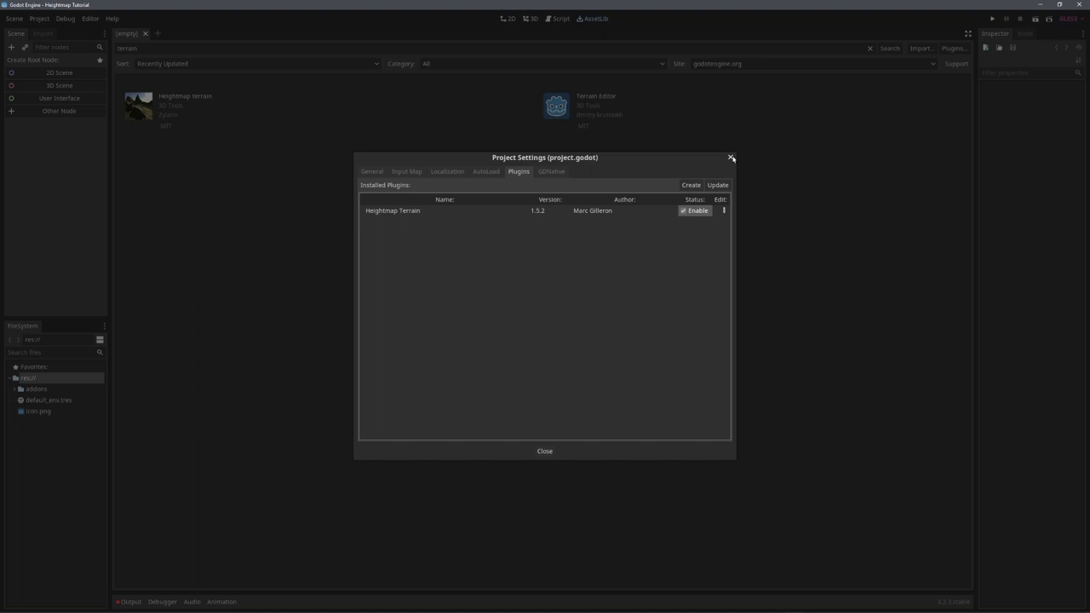
Step: Create a 3D Spatial root node and save the scene as Spatial.tscn
left_click(731, 158)
left_click(530, 18)
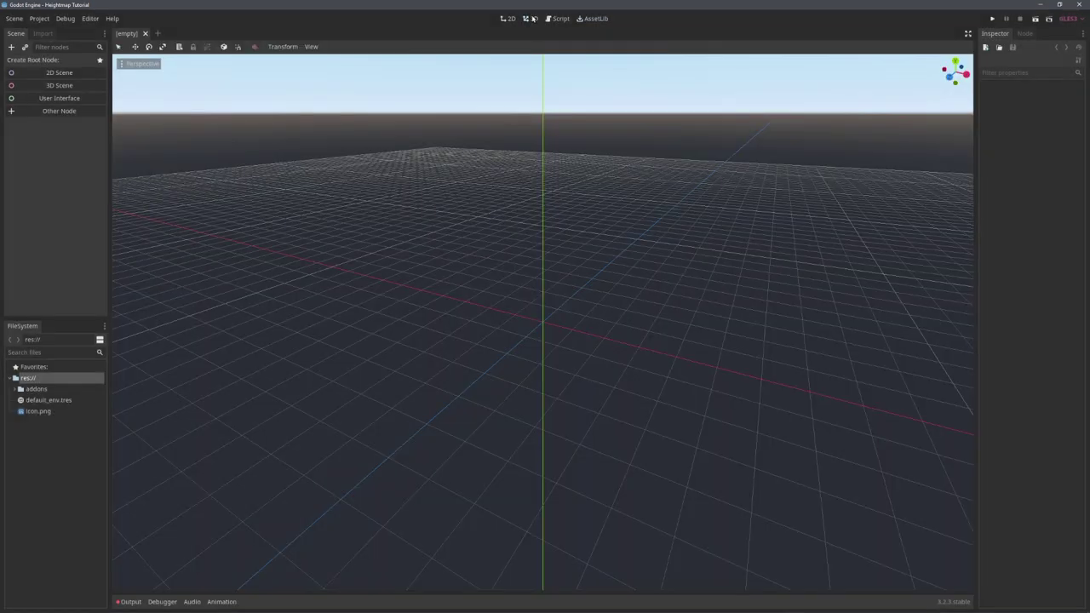
left_click(79, 86)
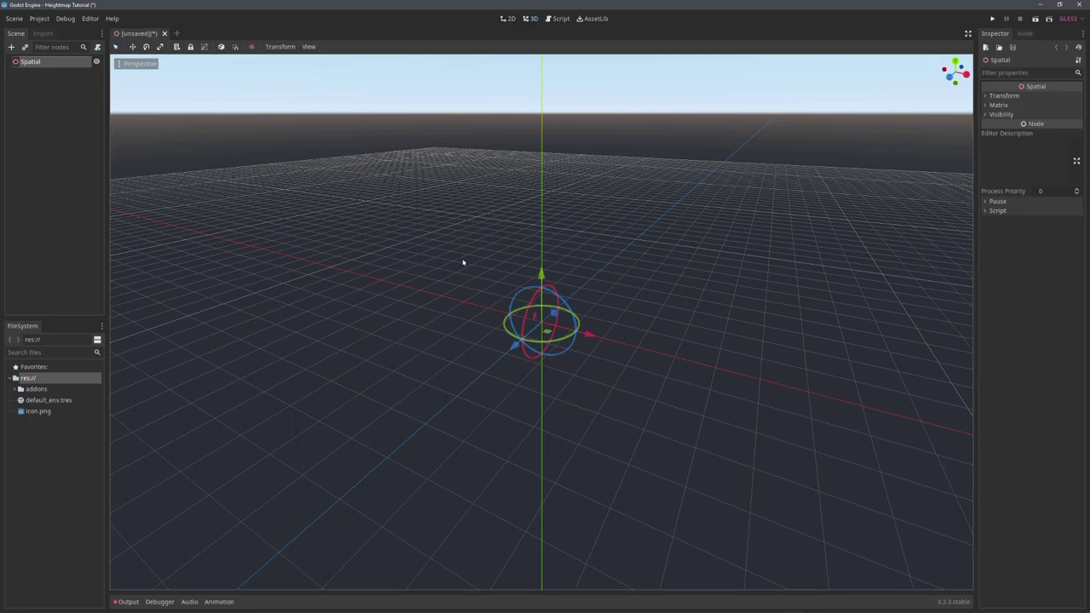
key("ctrl+s")
left_click(404, 529)
Step: Add an HTerrain child node found by searching 'hterr'
key("ctrl+a")
type("hterr")
left_click(466, 236)
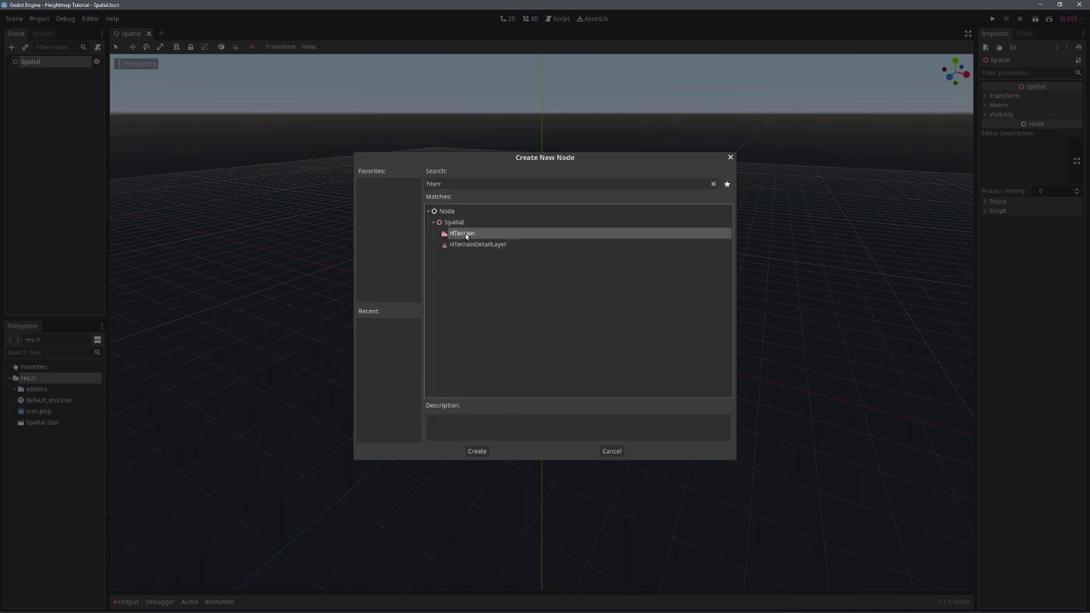
left_click(478, 451)
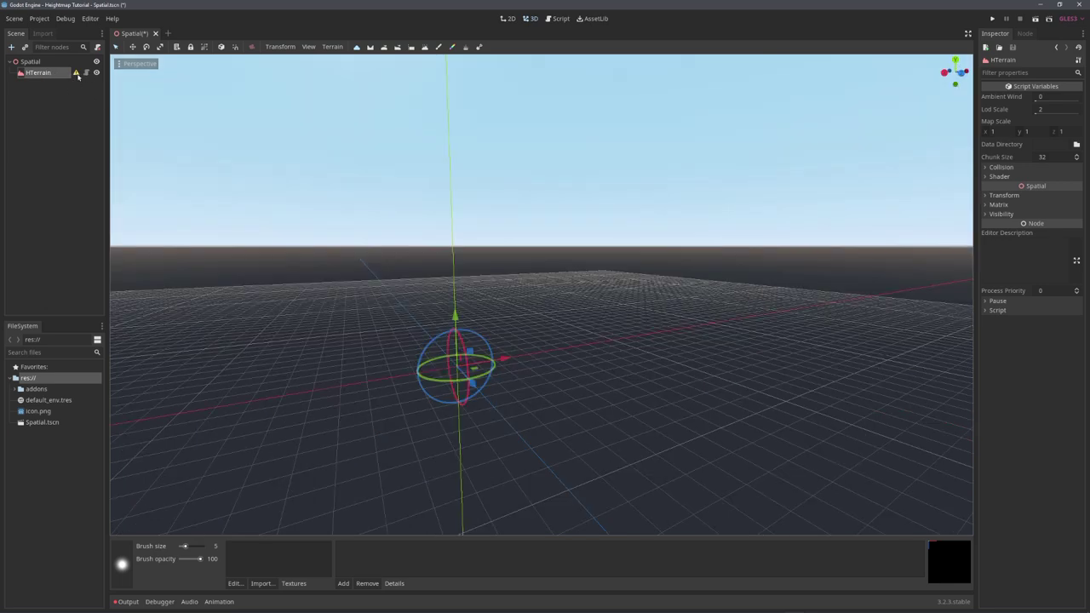
Step: Dismiss the missing-data warning and set a new t_data folder as the HTerrain data directory
left_click(76, 73)
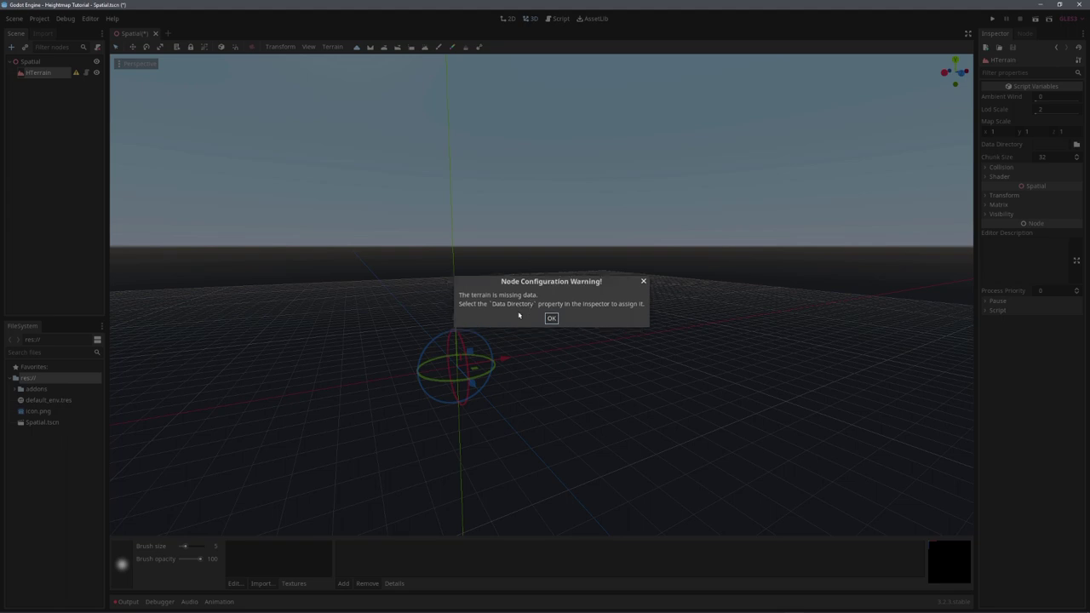
left_click(551, 319)
left_click(551, 319)
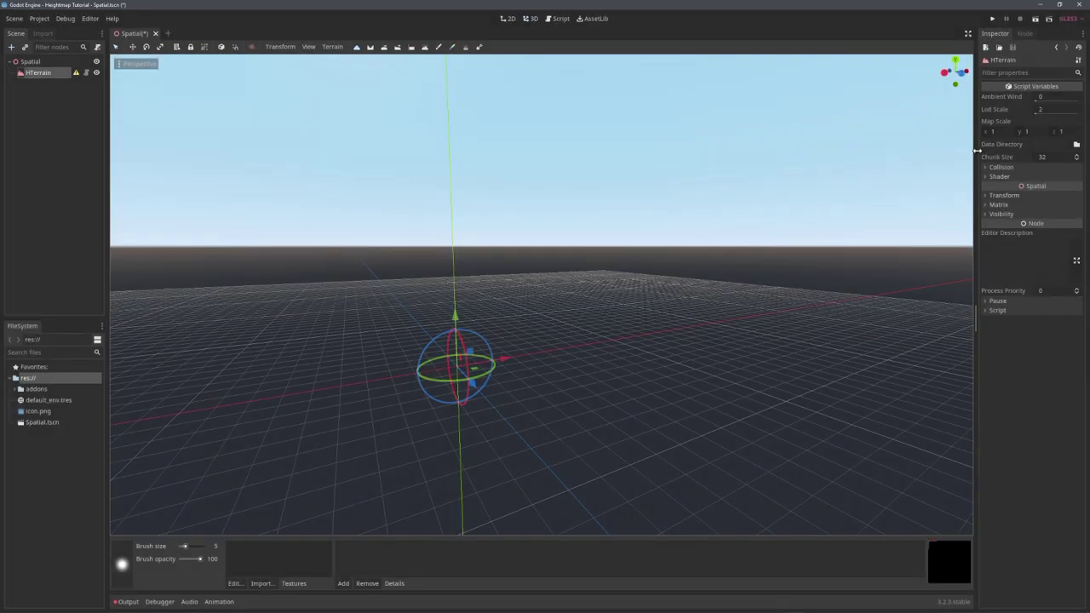
left_click(1076, 145)
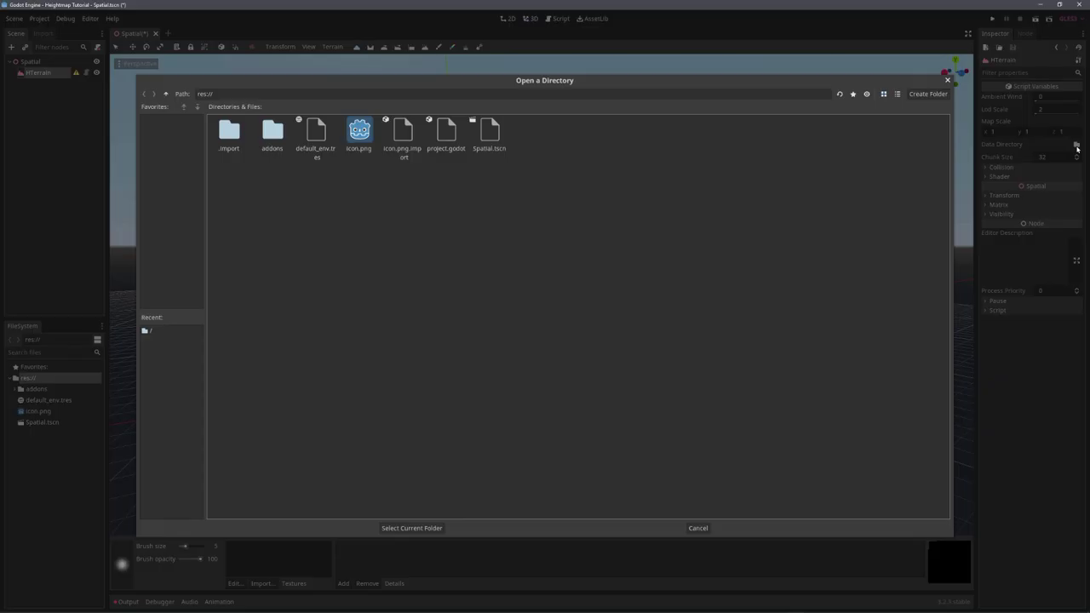
left_click(927, 93)
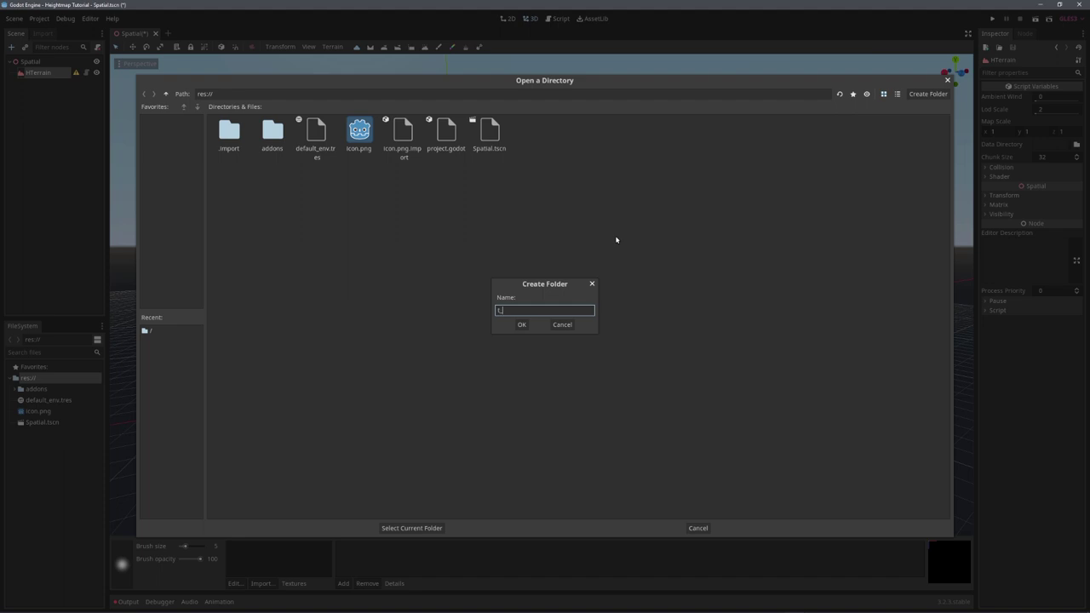
left_click(522, 324)
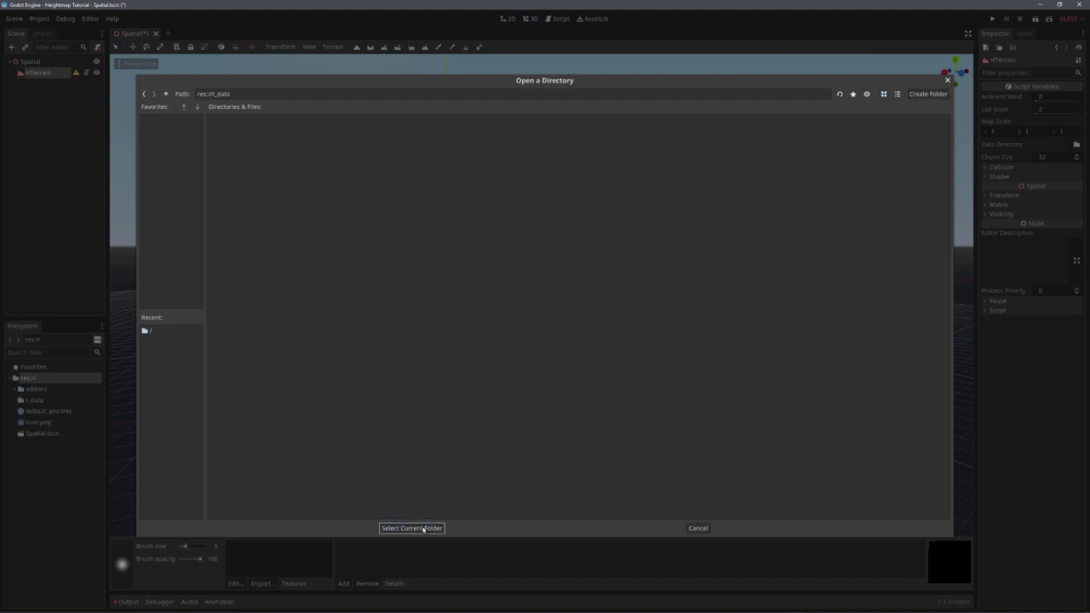
left_click(412, 528)
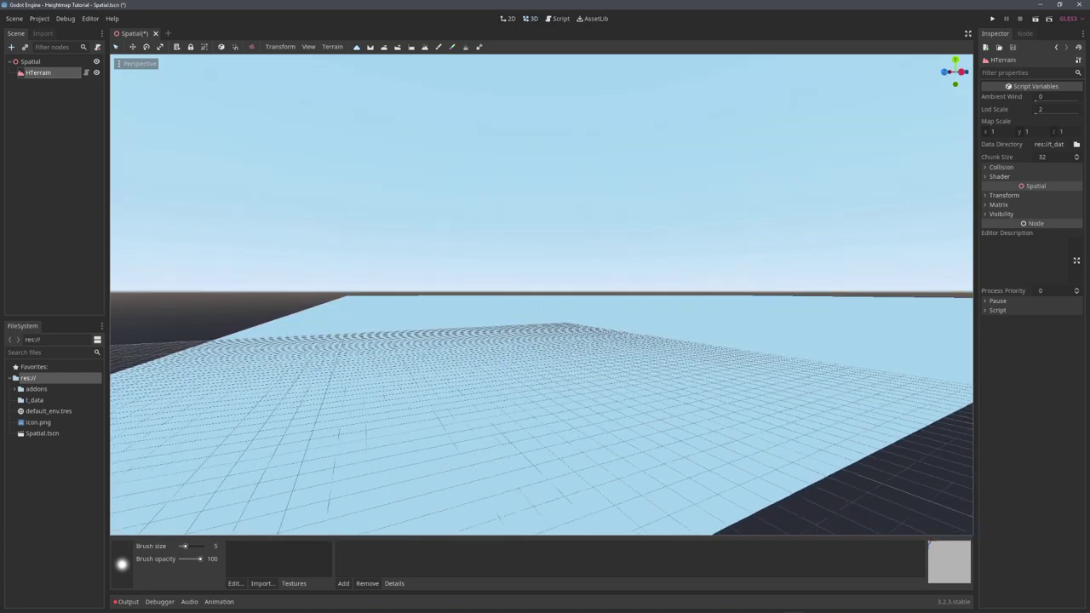
right_click_drag(541, 294, 418, 187)
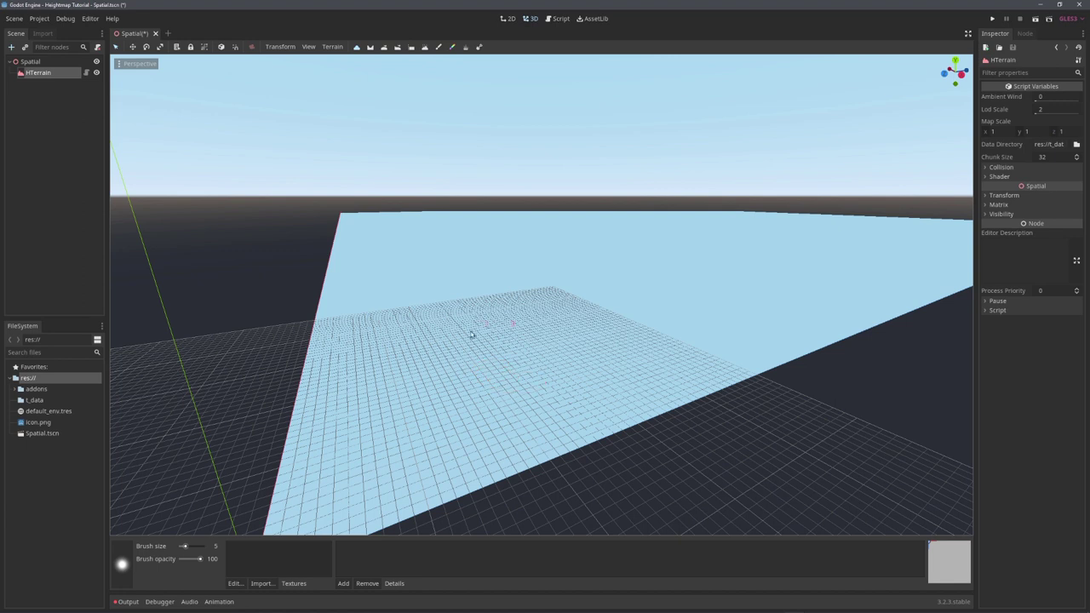
Step: Add height.png to the FileSystem dock, review its import settings, and widen the scene dock
right_click_drag(489, 370, 491, 382)
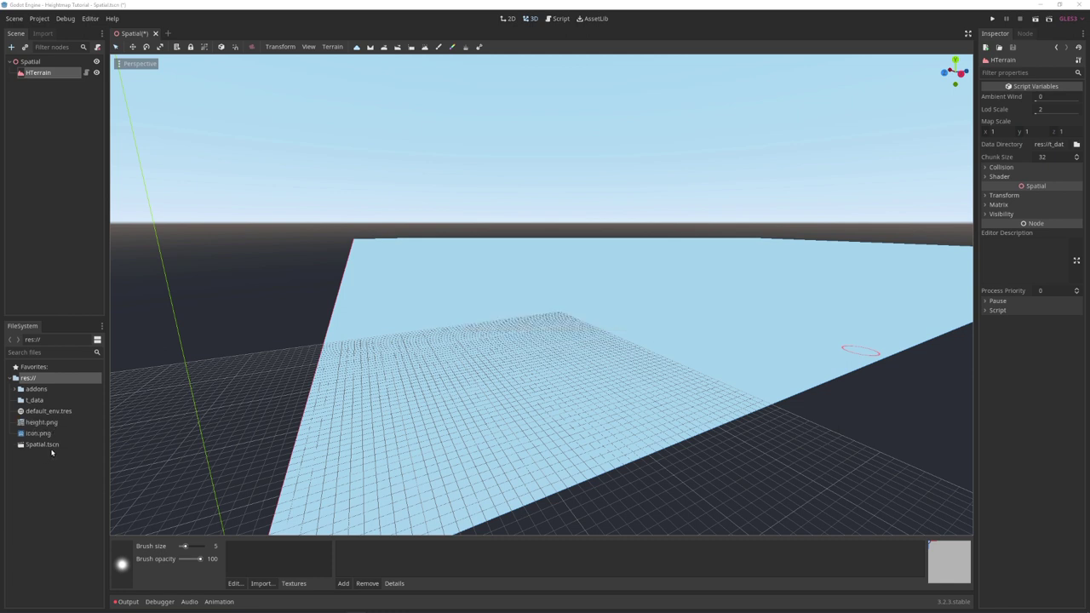
left_click(48, 424)
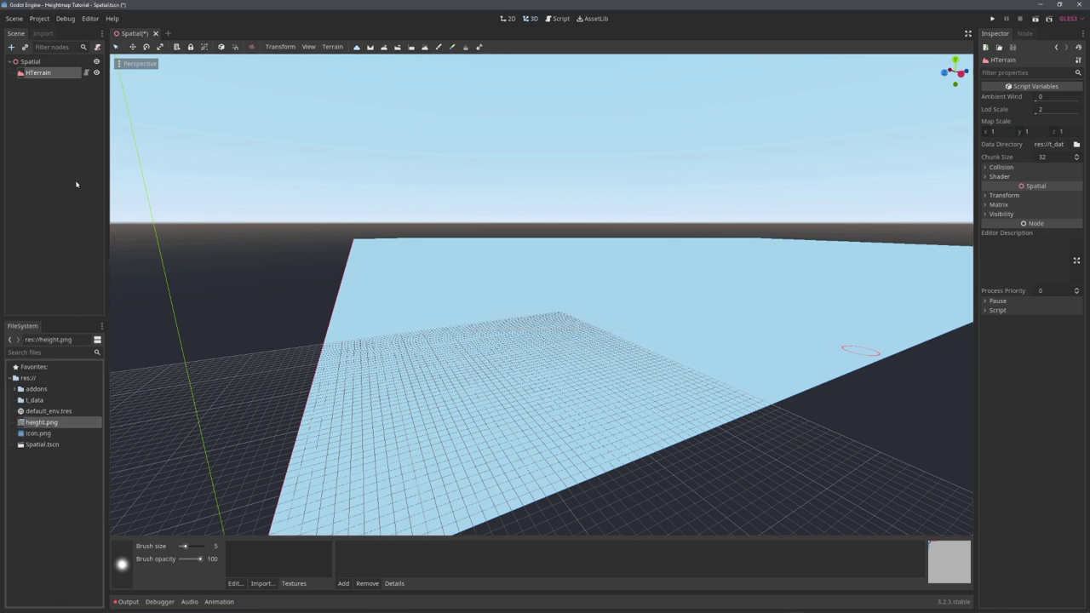
left_click(43, 34)
left_click(16, 34)
left_click_drag(107, 187, 175, 187)
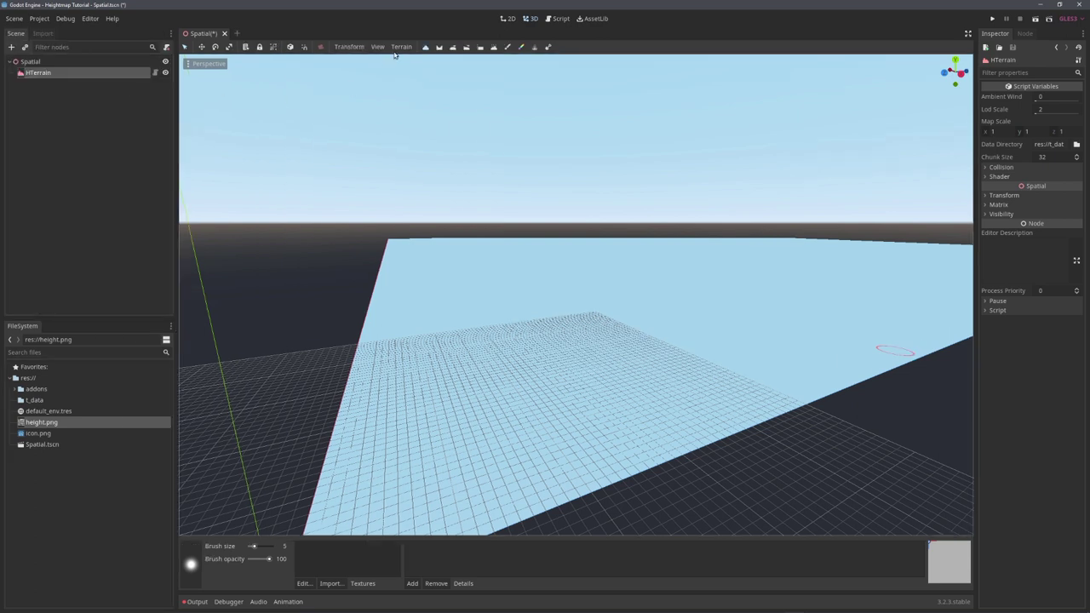
Step: Import height.png as the HTerrain heightmap through the Import maps dialog
left_click(400, 46)
left_click(416, 61)
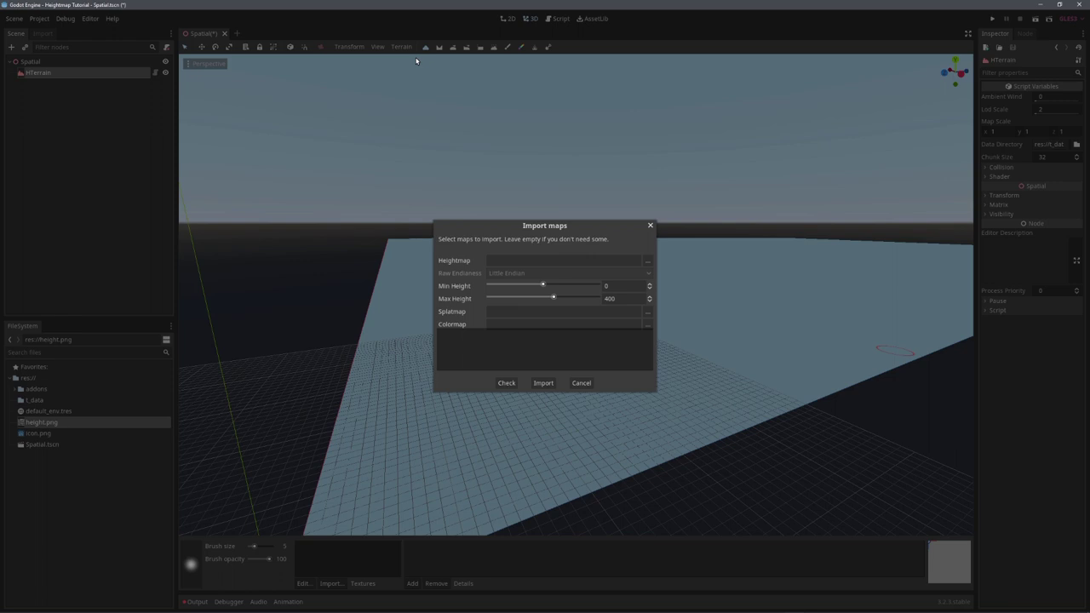
left_click(647, 261)
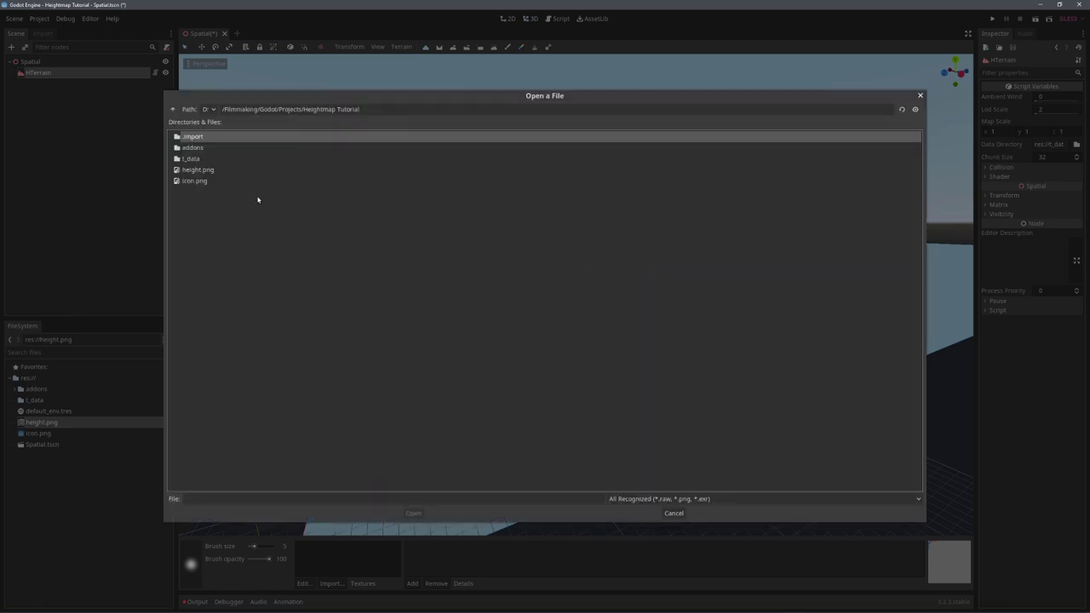
left_click(203, 171)
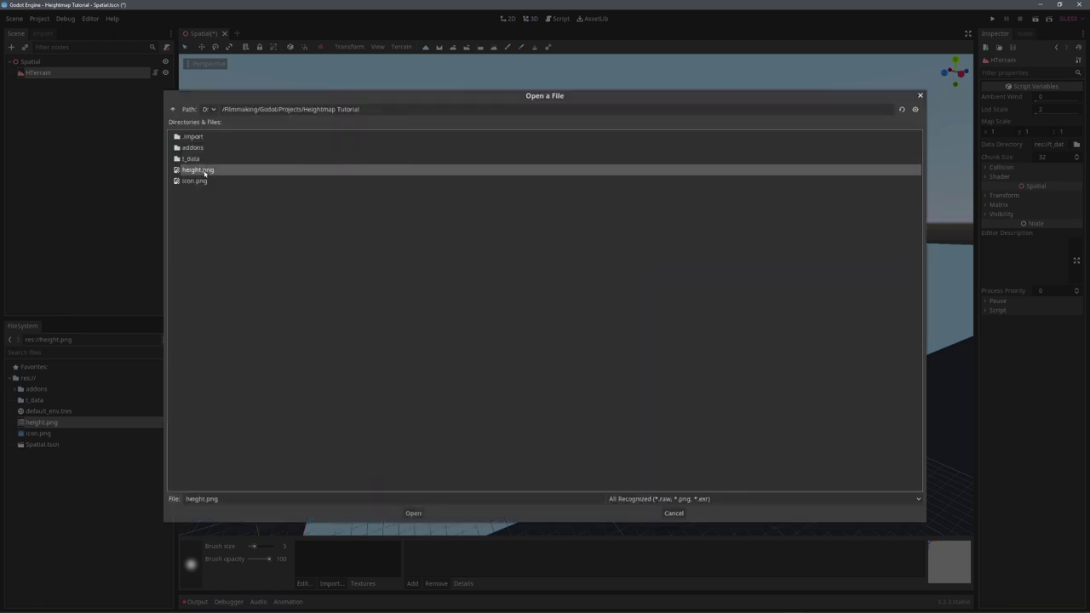
left_click(412, 514)
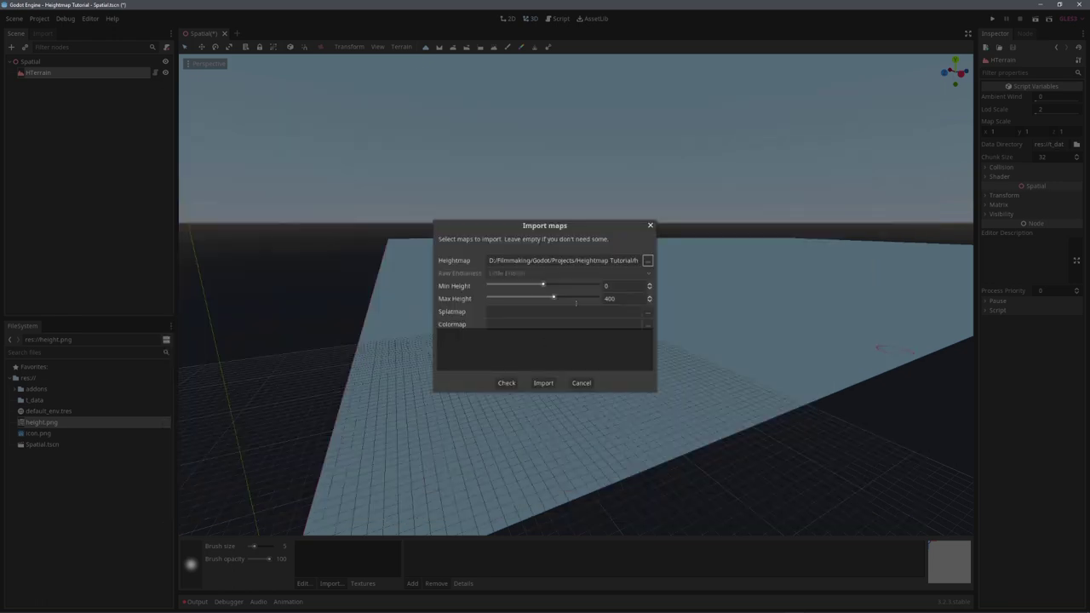
left_click(542, 383)
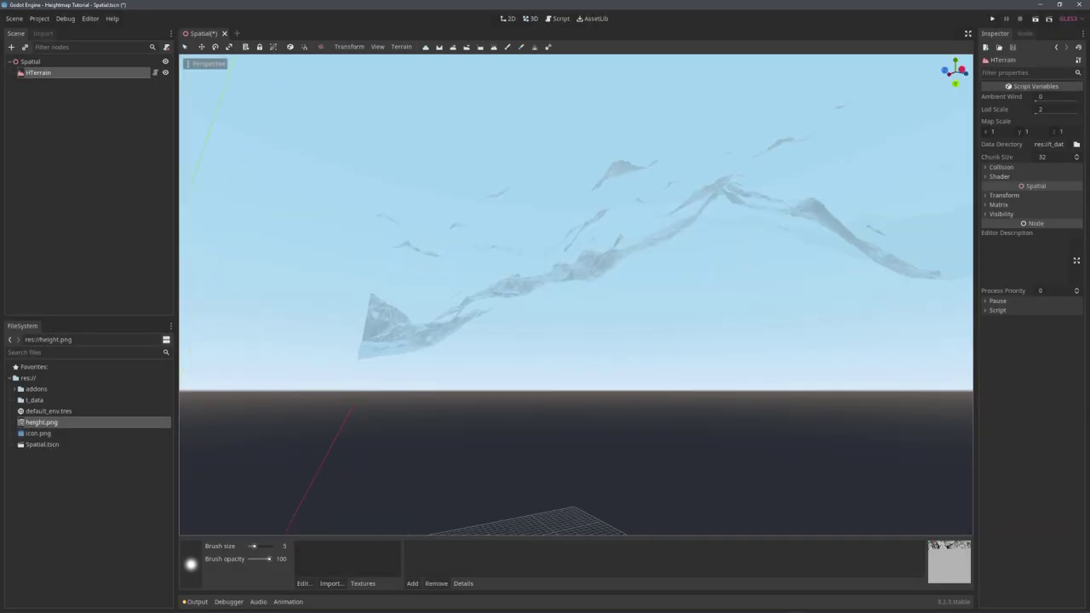
Step: Zoom in on the raised mountains and review height.png's import settings
middle_click_drag(576, 295, 647, 282)
scroll(541, 303, "up", 3)
scroll(541, 302, "up", 2)
scroll(541, 301, "up", 2)
mouse_move(541, 301)
middle_mouse_down()
mouse_move(545, 292)
mouse_move(543, 330)
mouse_move(540, 312)
middle_mouse_up()
left_click(43, 35)
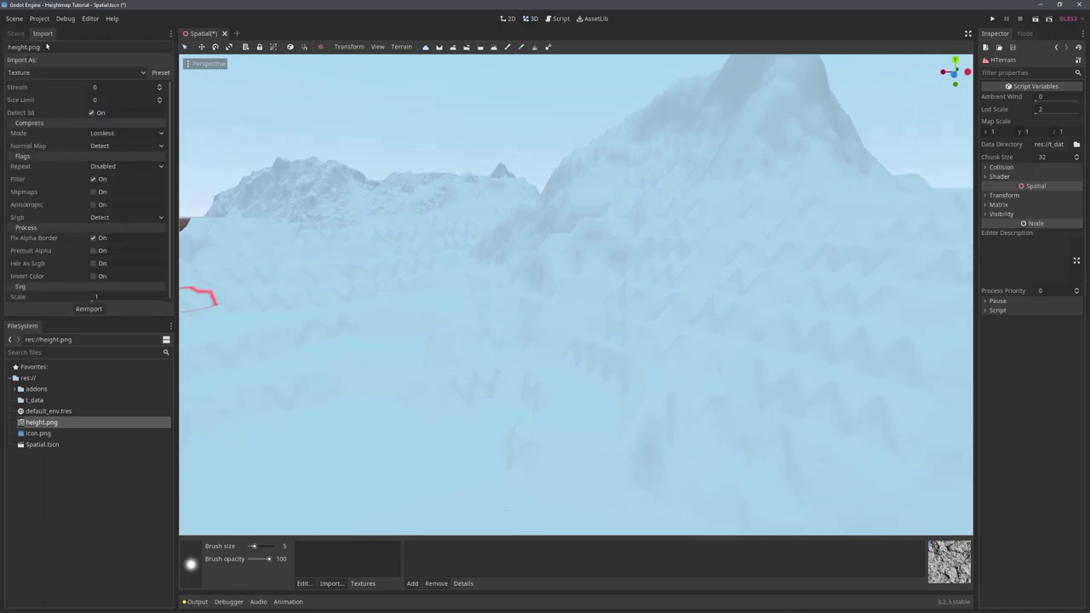
scroll(151, 176, "down", 1)
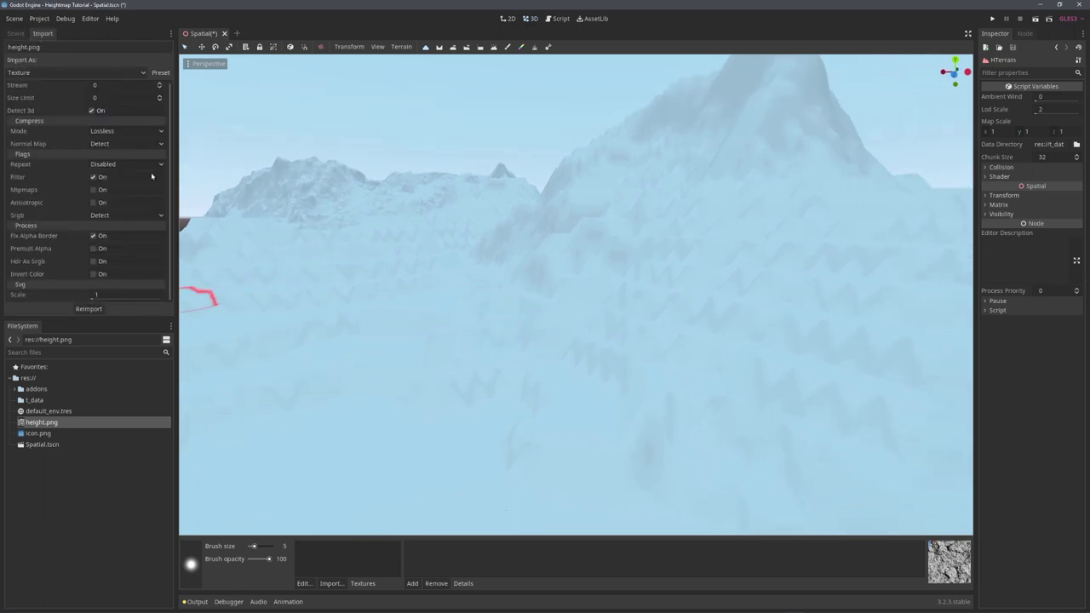
scroll(152, 176, "up", 1)
left_click(16, 34)
Step: Orbit around the terrain and the big mountain to inspect the stepped slopes
mouse_move(531, 280)
middle_mouse_down()
mouse_move(540, 314)
mouse_move(548, 304)
middle_mouse_up()
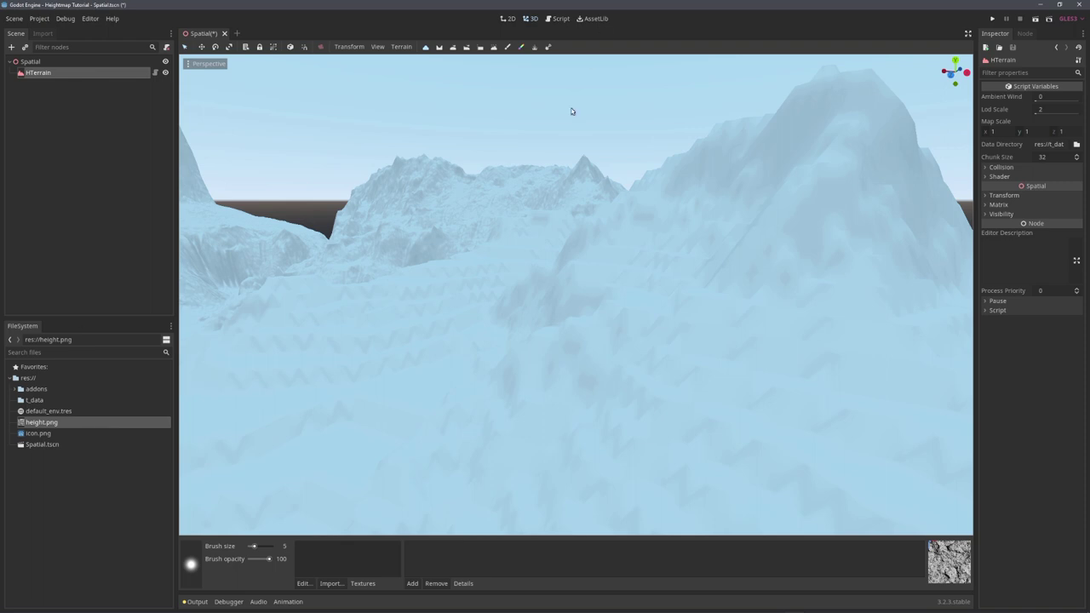
middle_click_drag(529, 259, 540, 304)
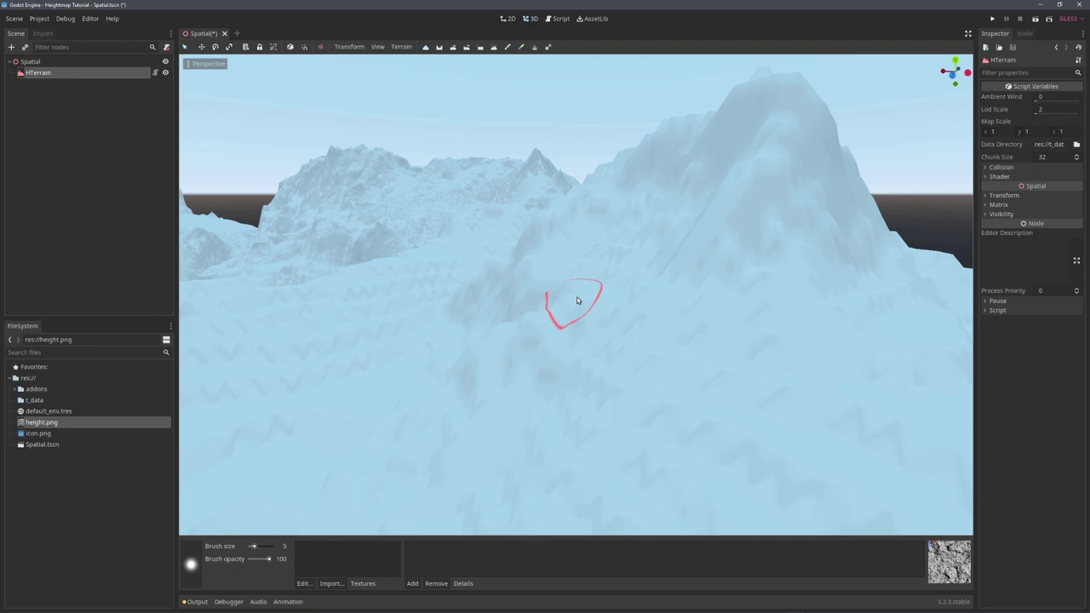
middle_click_drag(577, 300, 563, 275)
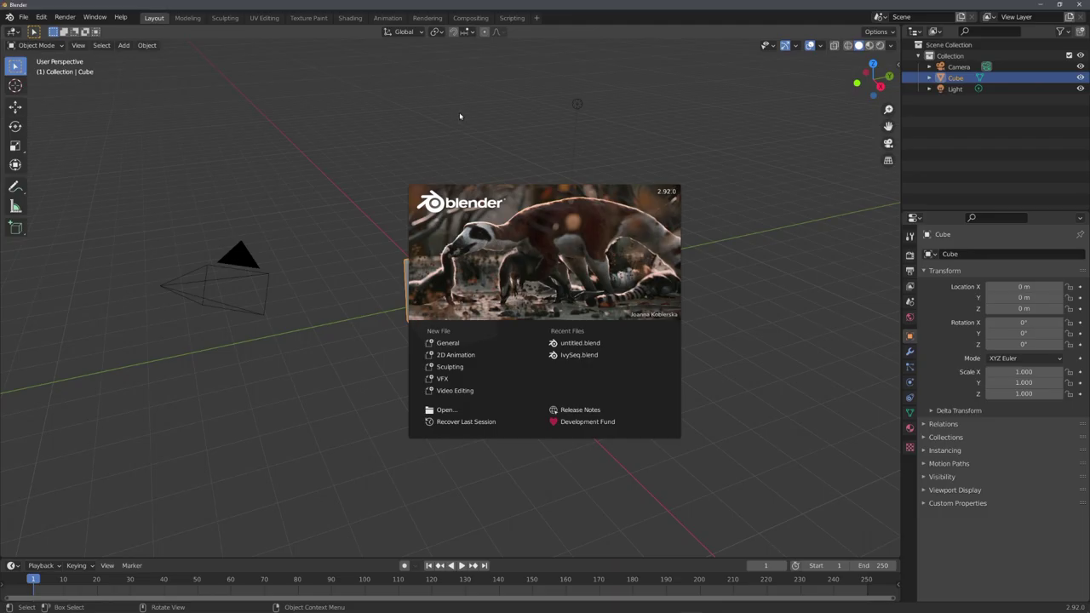
Step: Enable compositing nodes in Blender and delete the default Render Layers node
left_click(460, 113)
left_click(473, 18)
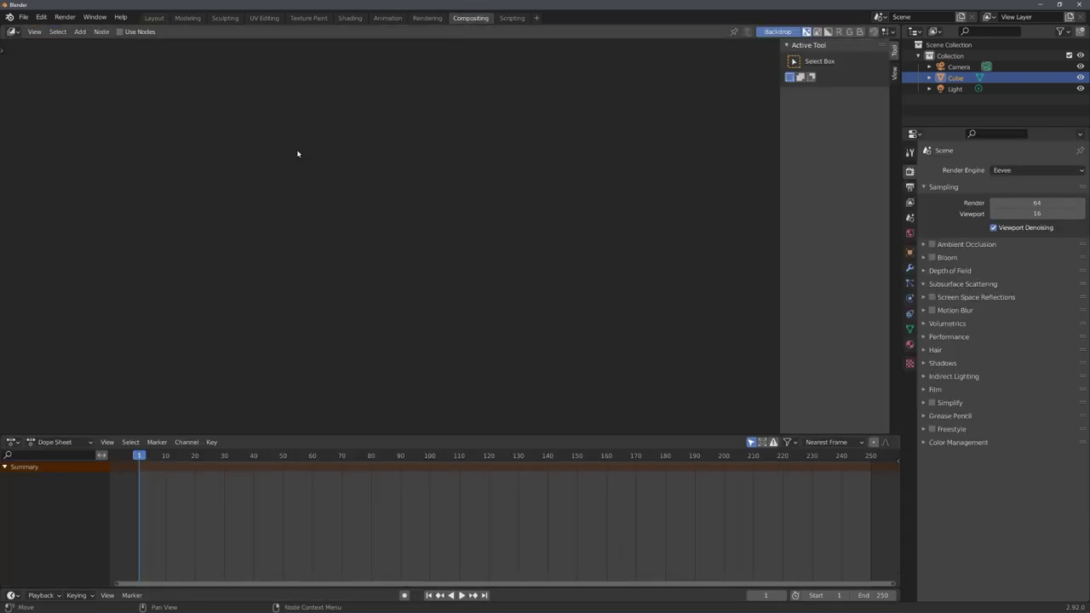
left_click(119, 32)
left_click_drag(359, 147, 238, 157)
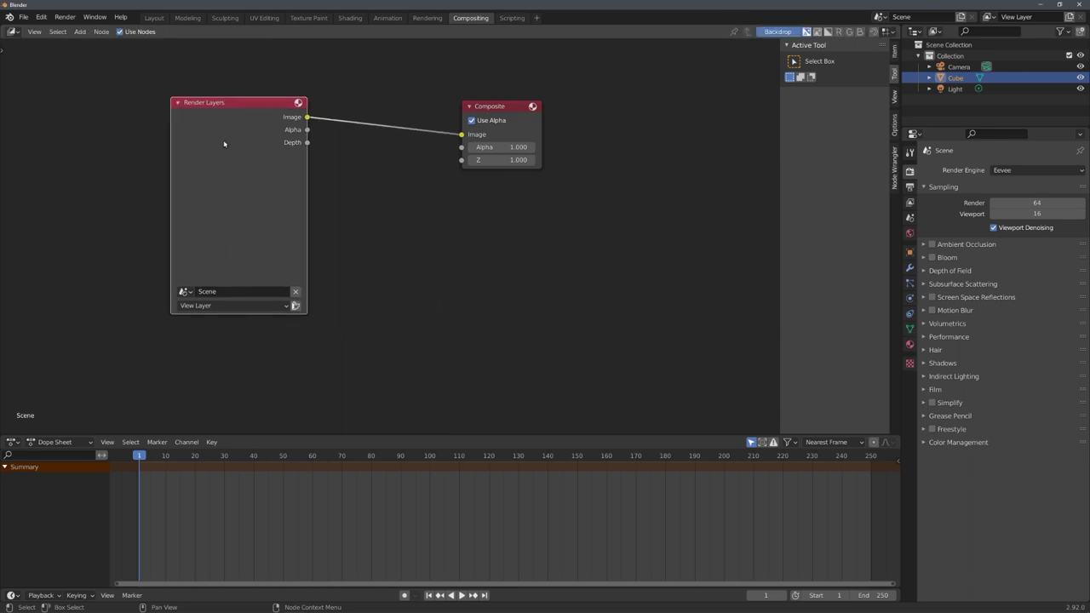
key("Delete")
Step: Add an Image node to the compositor and load height.png into it
middle_click_drag(229, 142, 264, 203)
key("shift+a")
left_click(264, 202)
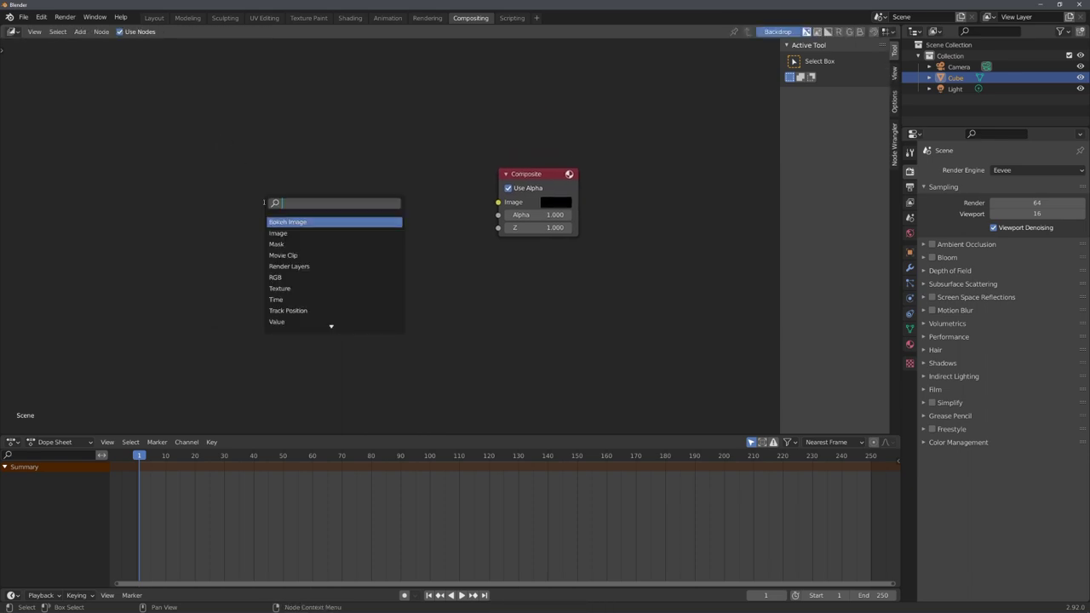
key("Escape")
key("shift+a")
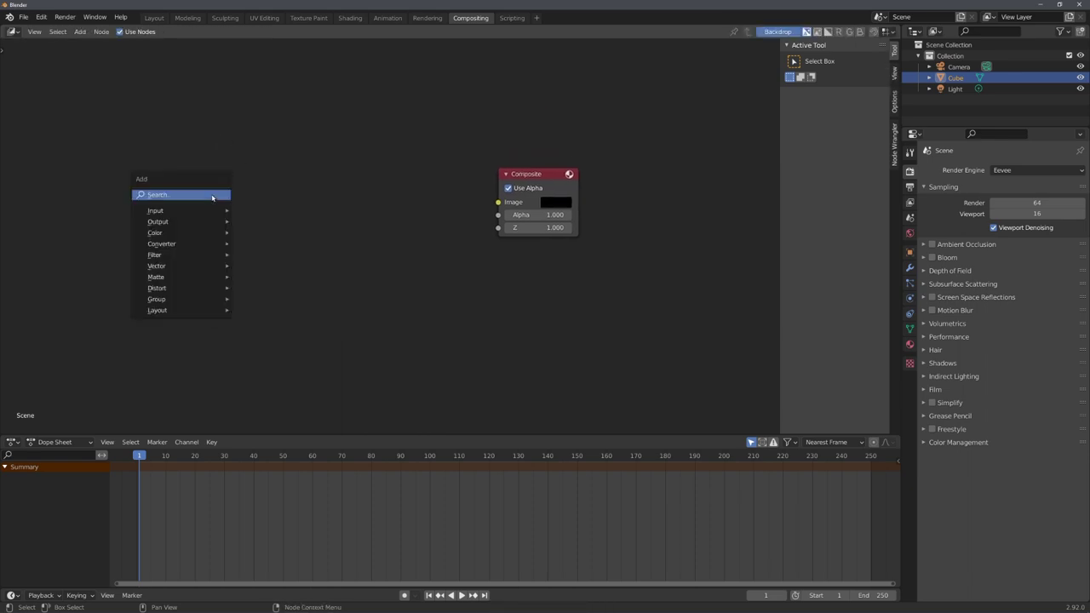
left_click(212, 195)
type("image")
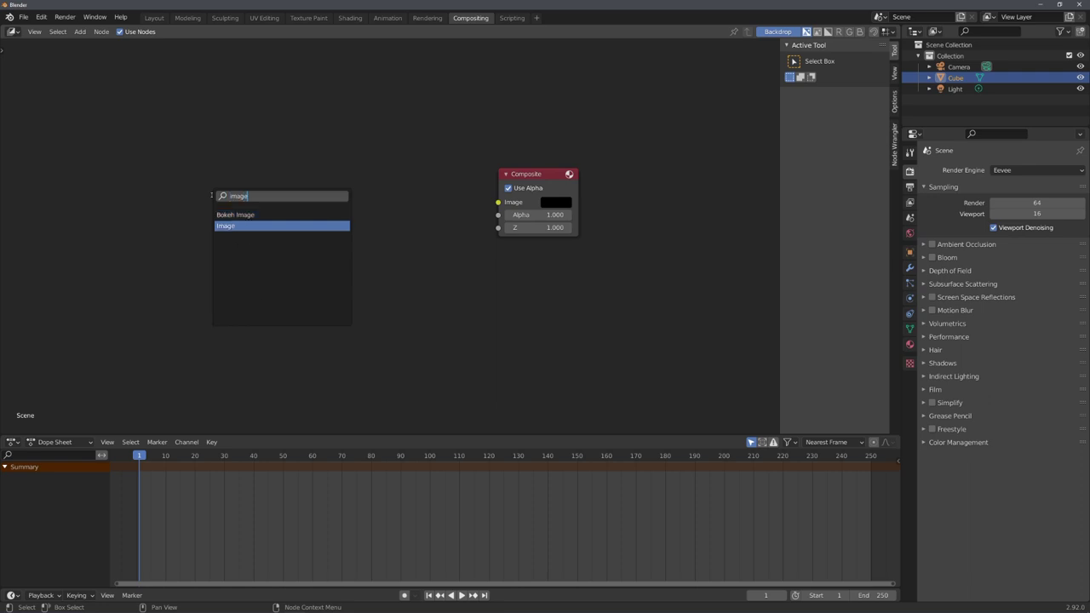
key("Return")
left_click(281, 302)
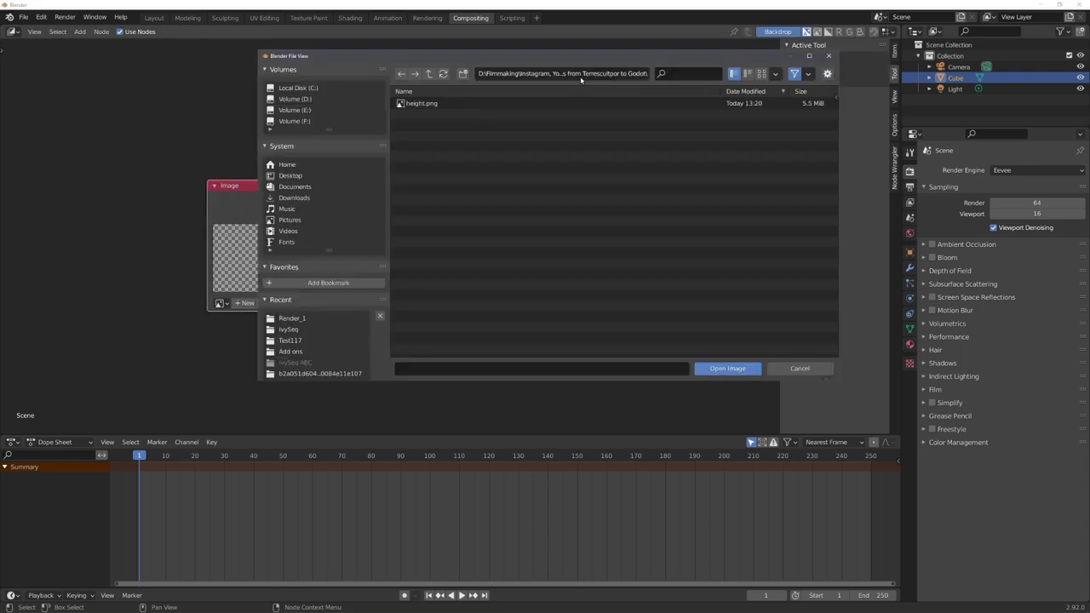
double_click(446, 106)
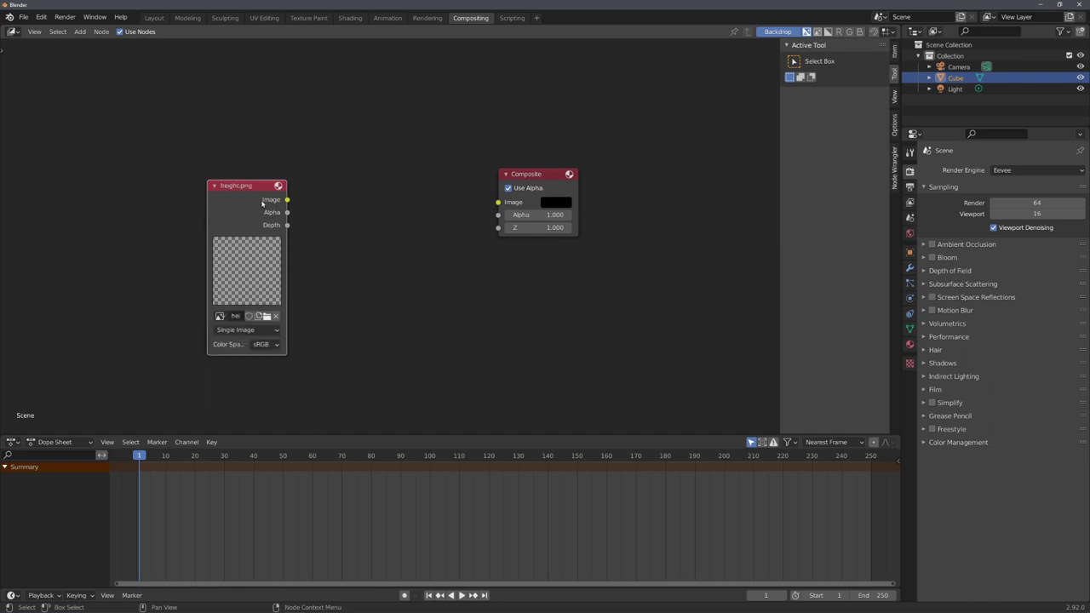
Step: Feed height.png into a new Map Range node with To Max set to 250
left_click_drag(247, 185, 179, 184)
key("shift+a")
left_click(387, 216)
type("map")
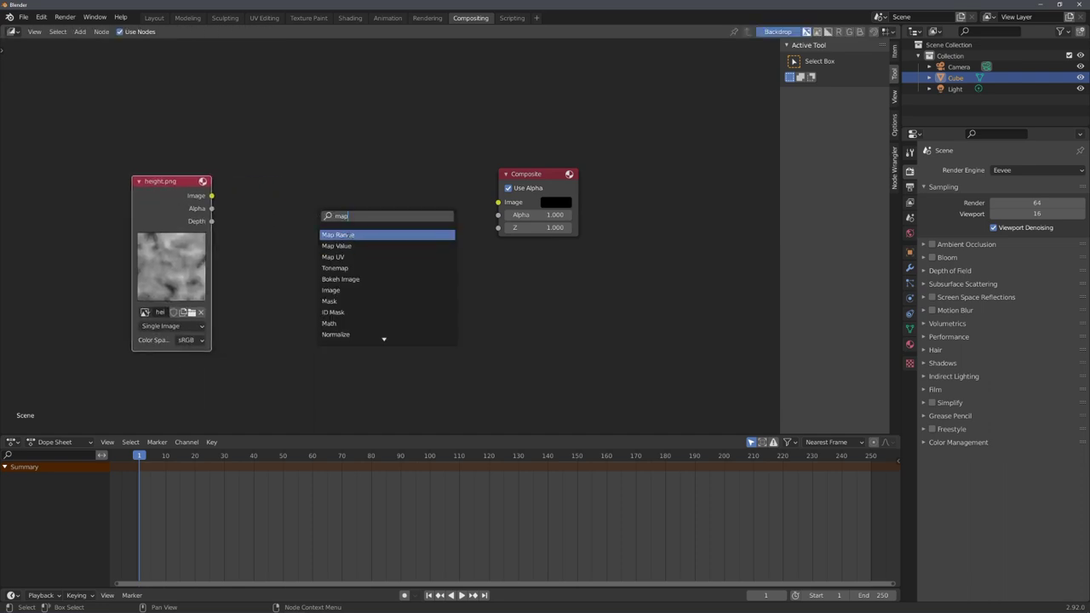
left_click(350, 235)
left_click_drag(211, 196, 311, 227)
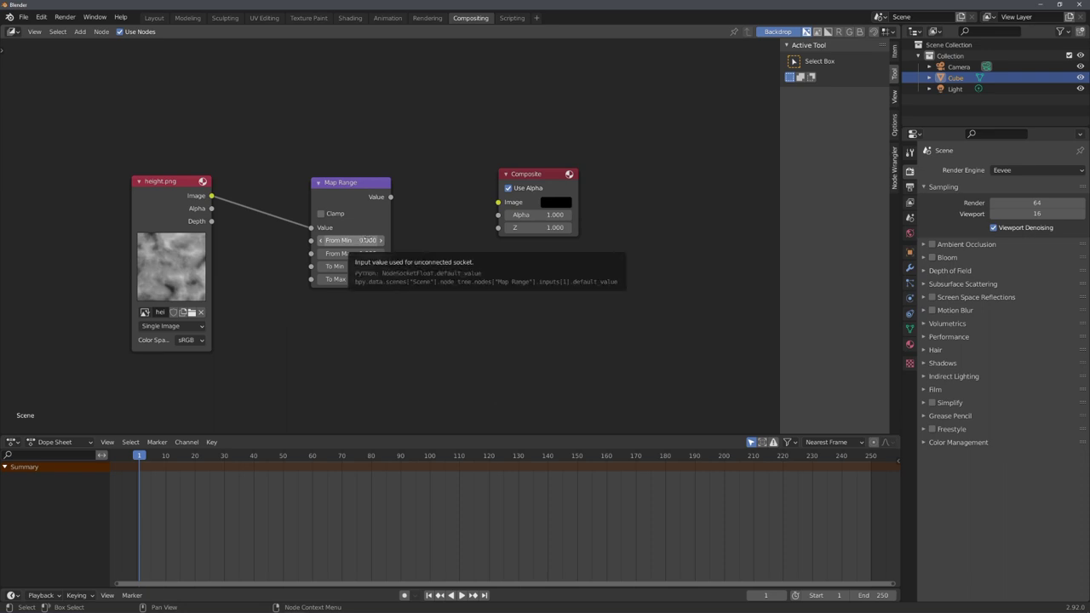
left_click(347, 278)
type("250")
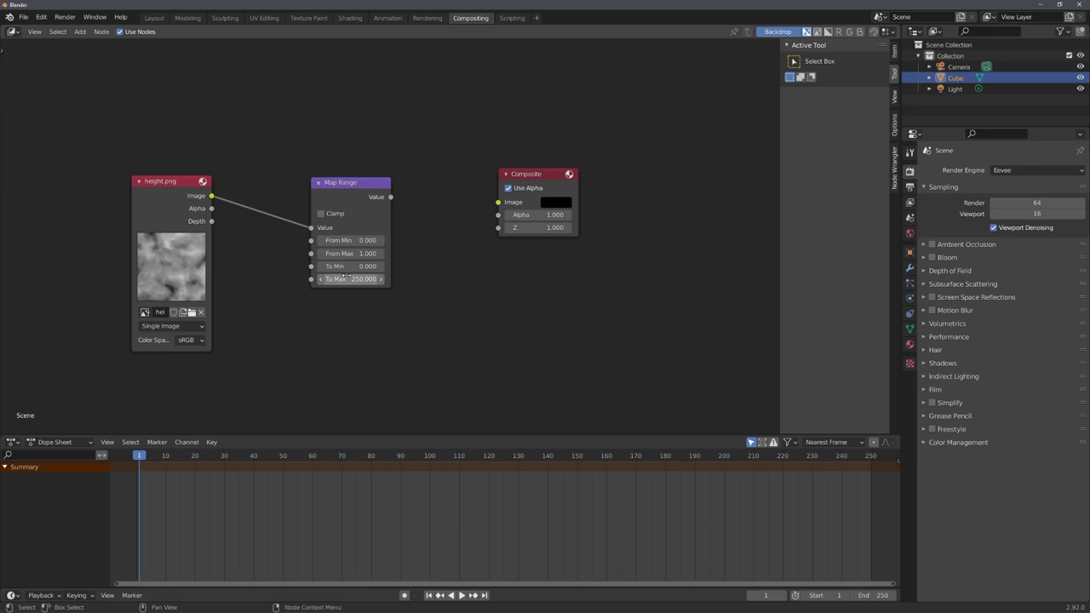
key("Return")
Step: Add a Viewer node connected to the Map Range output
left_click_drag(341, 182, 307, 244)
key("shift+a")
type("view")
key("Down")
key("Return")
left_click(497, 295)
middle_click_drag(629, 296, 440, 285)
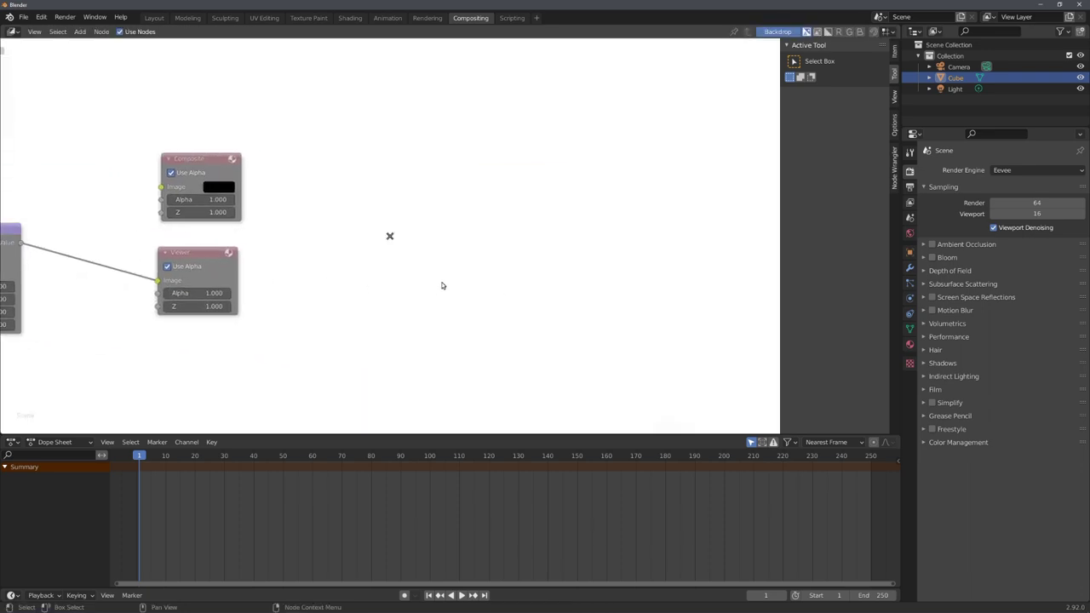
Step: Save the Viewer node's remapped image as height.exr in OpenEXR format
key("v")
key("v")
key("v")
middle_click_drag(550, 270, 312, 234)
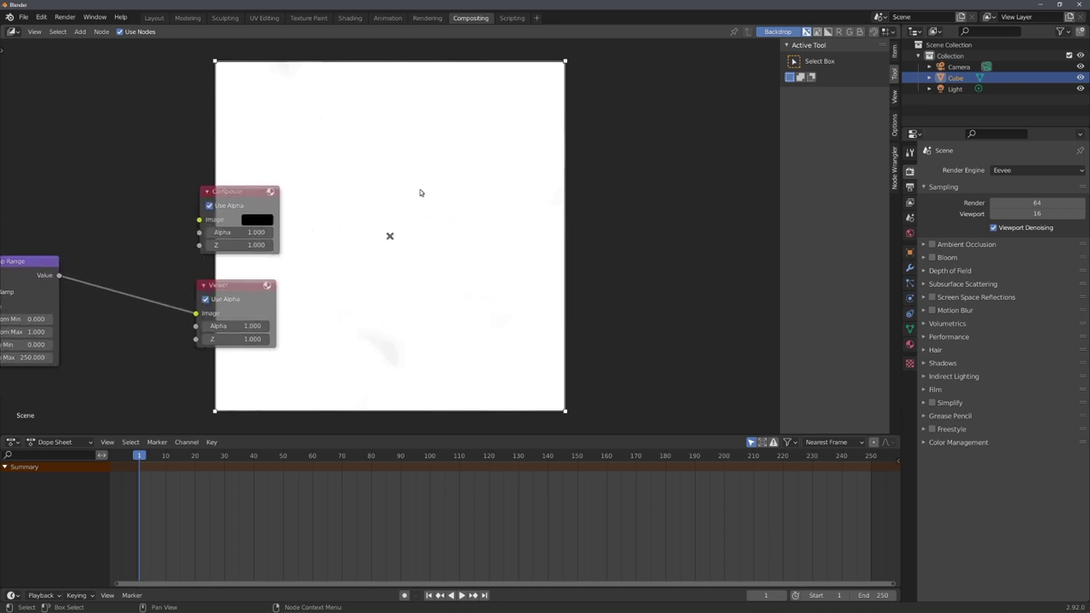
middle_click_drag(413, 204, 557, 210)
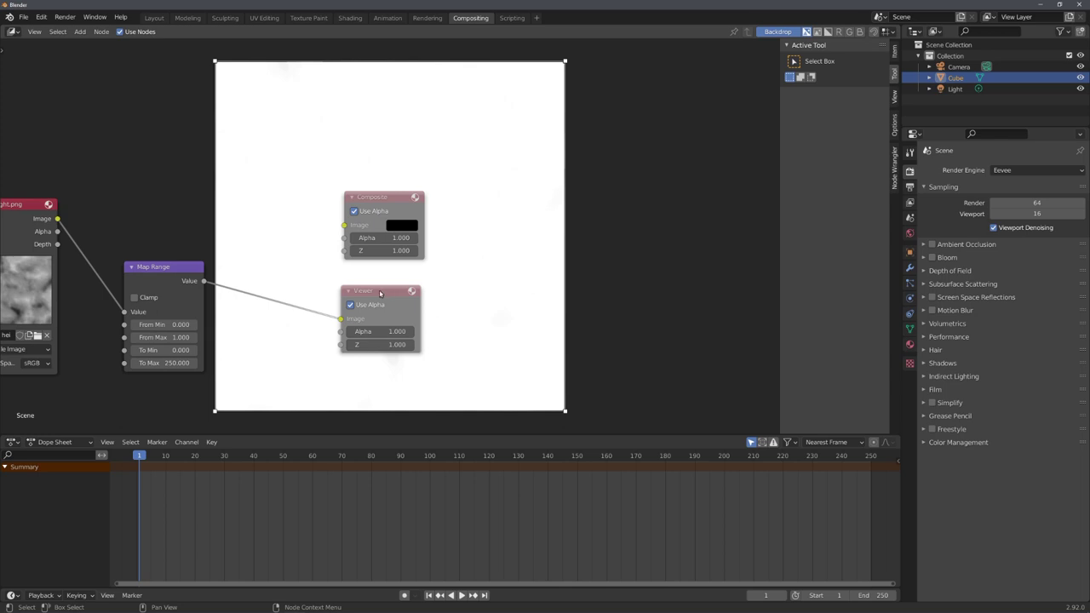
left_click_drag(387, 292, 390, 300)
left_click(895, 53)
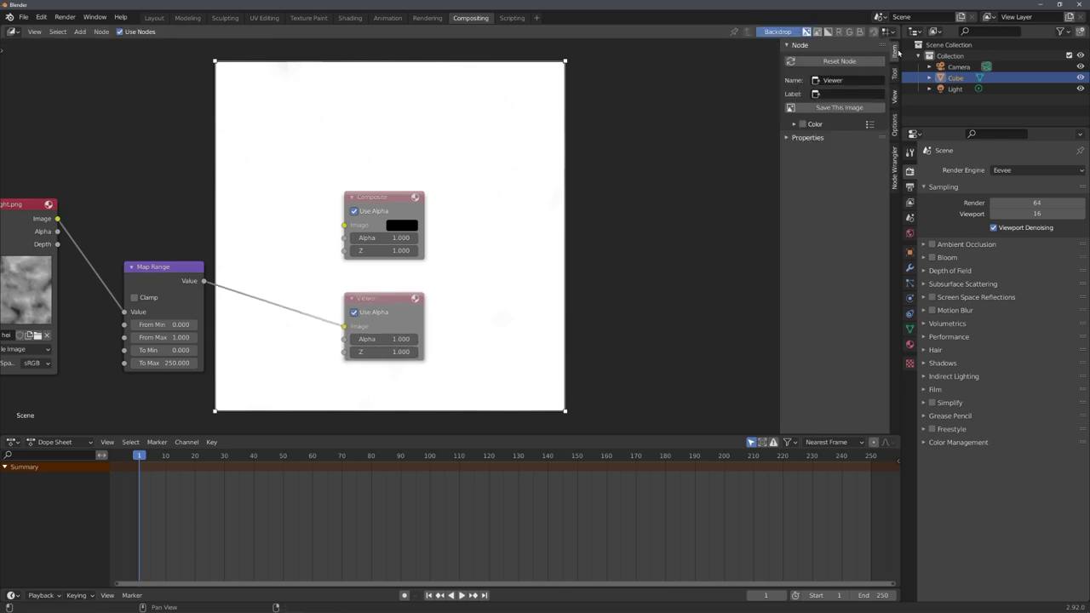
left_click(835, 107)
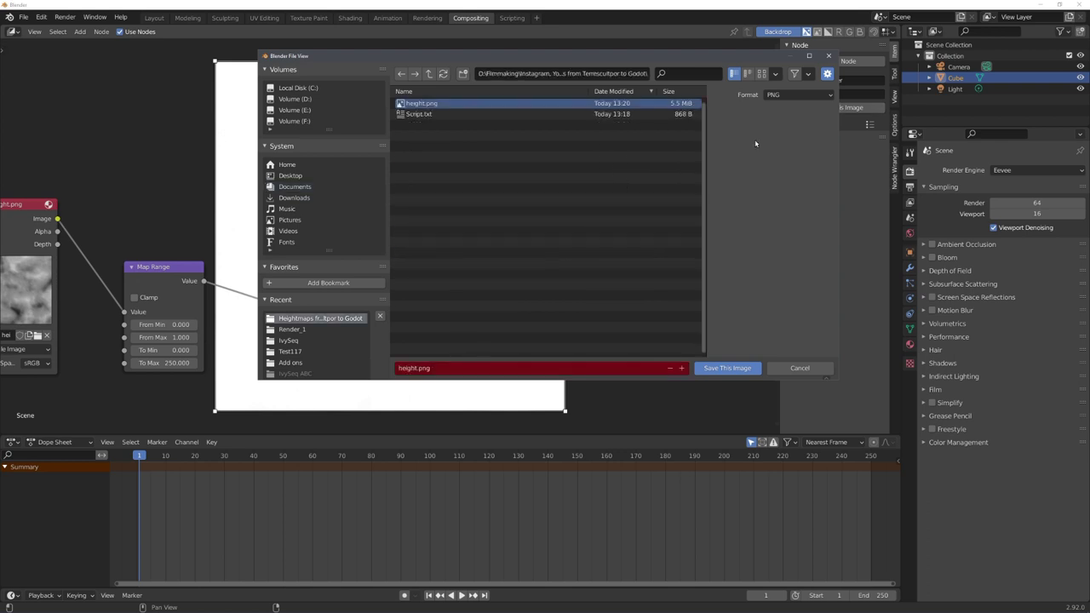
left_click(775, 94)
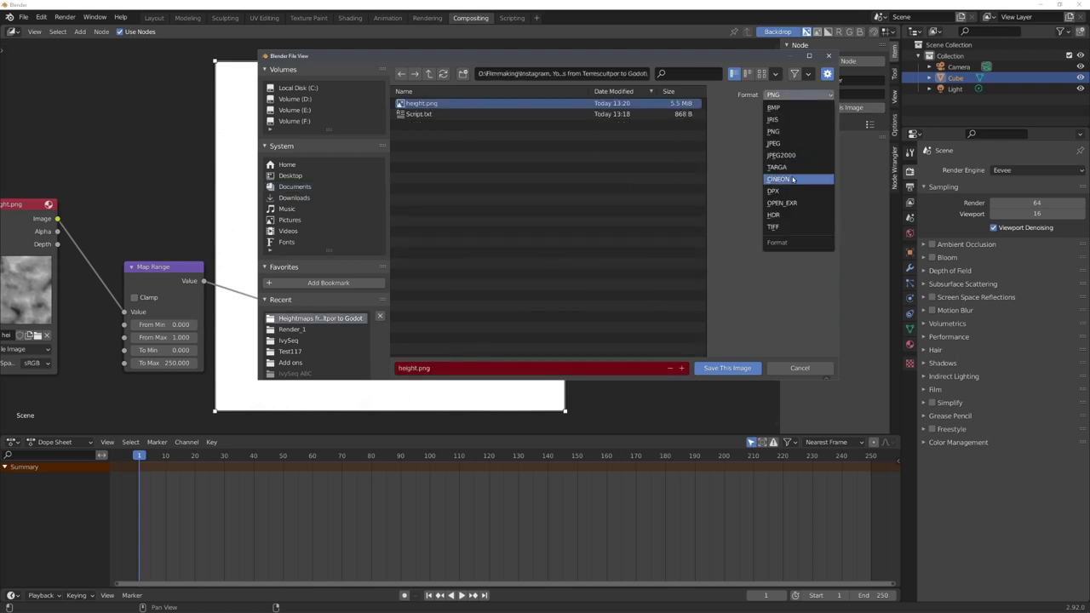
left_click(785, 203)
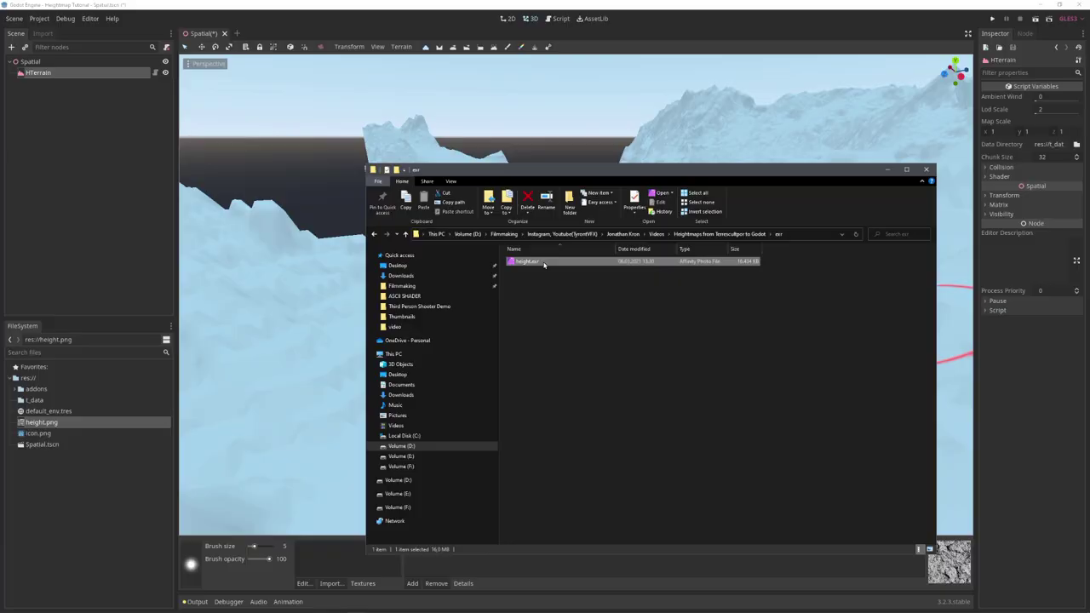
Step: Copy height.exr into the Godot project and reimport the HTerrain heightmap from it
mouse_move(544, 265)
left_mouse_down()
mouse_move(136, 442)
mouse_move(91, 474)
left_mouse_up()
middle_click_drag(519, 305, 420, 96)
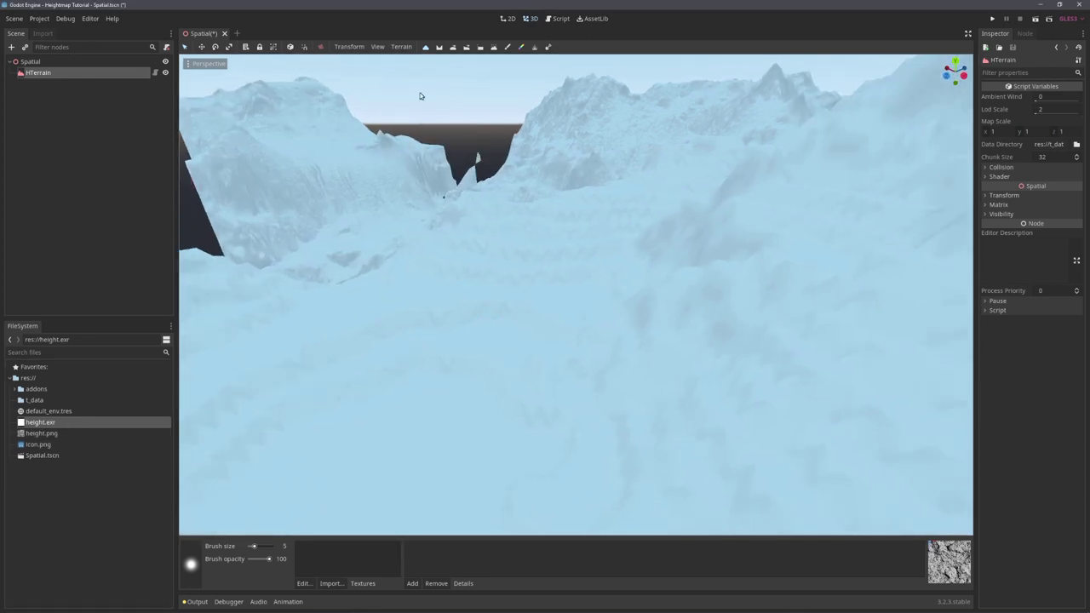
left_click(401, 47)
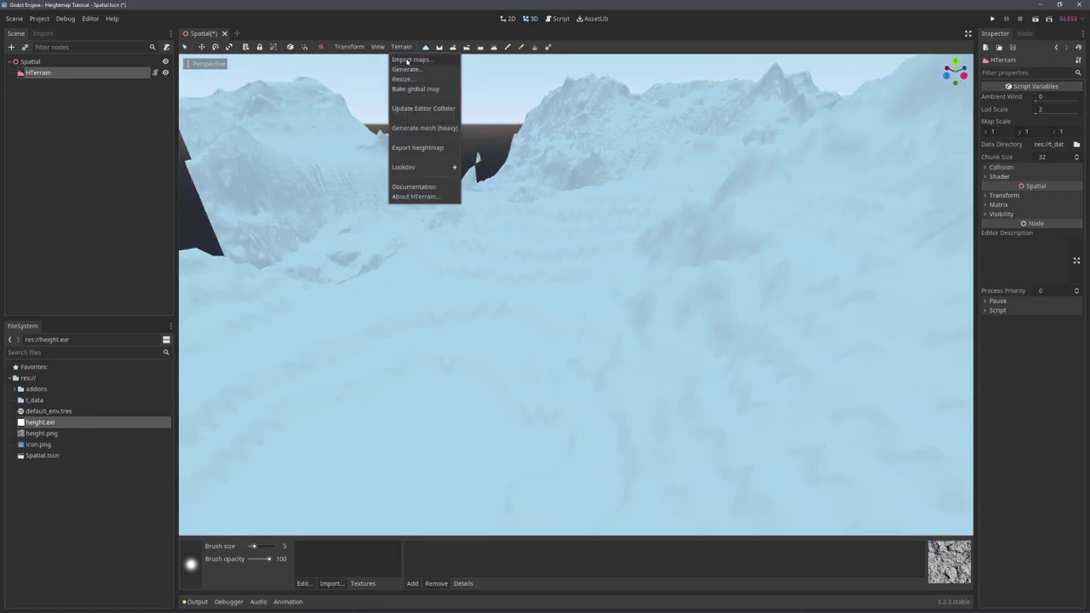
left_click(408, 60)
left_click(648, 261)
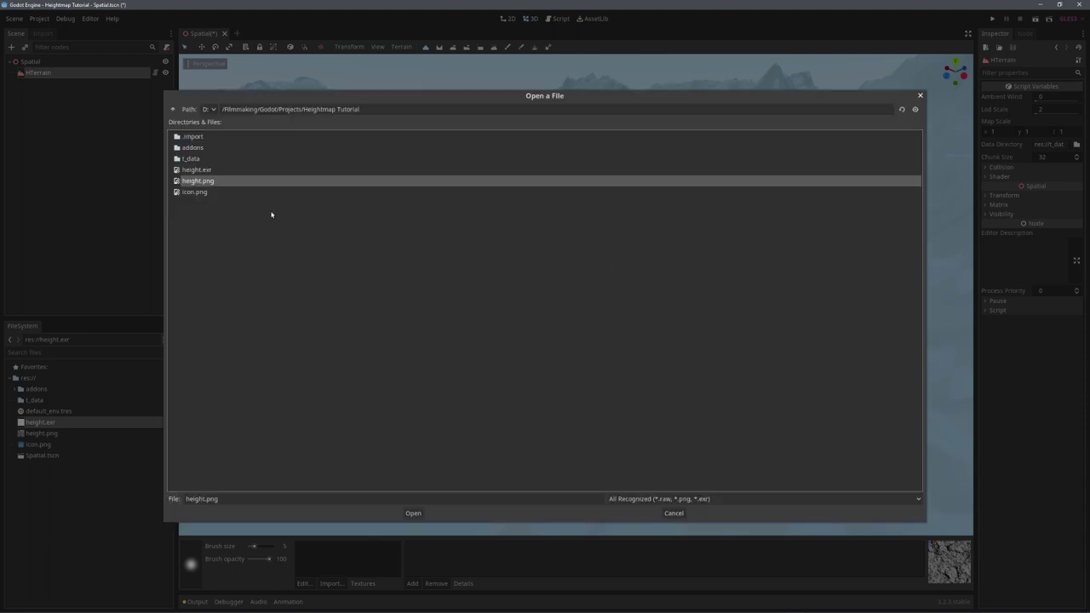
double_click(214, 179)
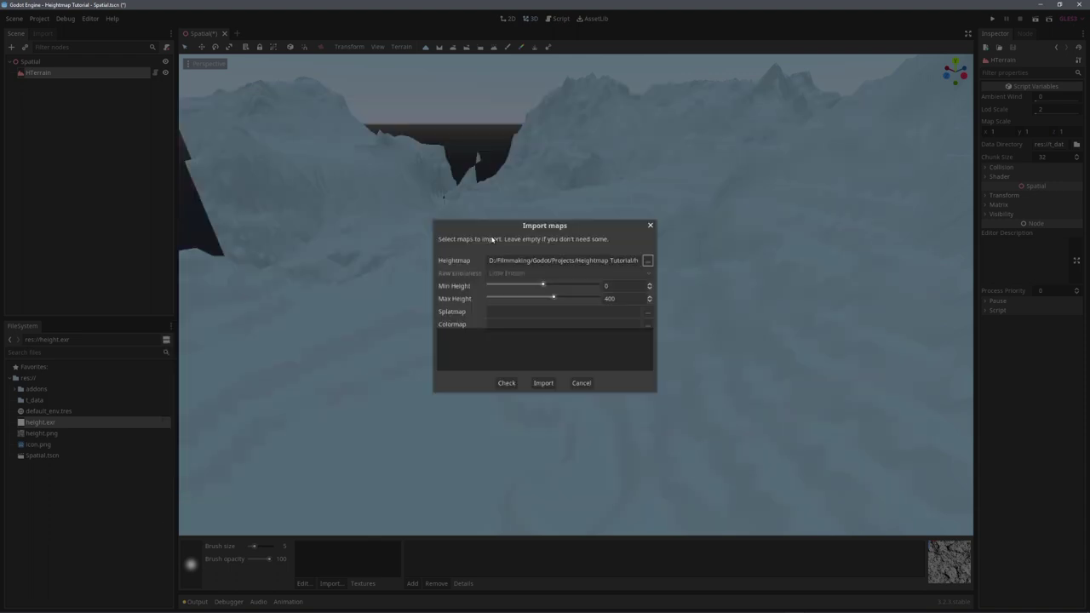
left_click(542, 382)
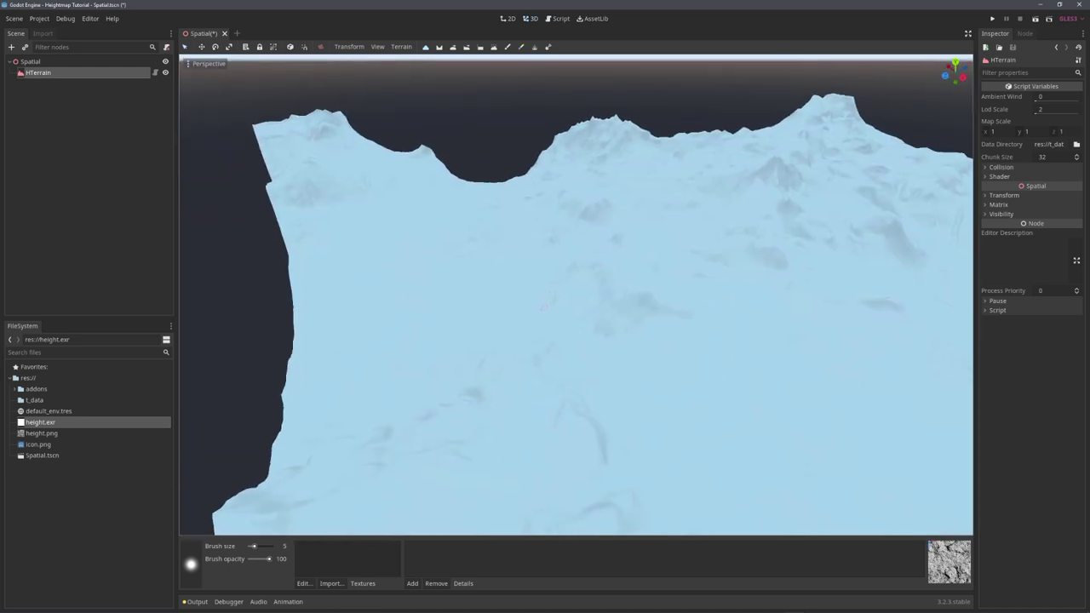
right_click_drag(586, 412, 586, 412)
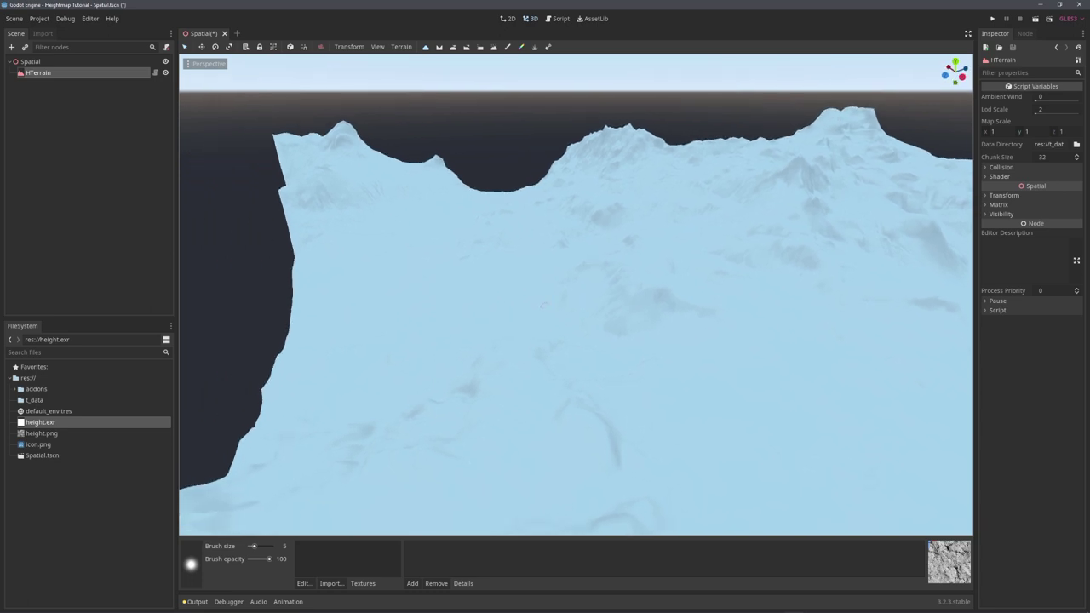
right_click_drag(544, 312, 528, 292)
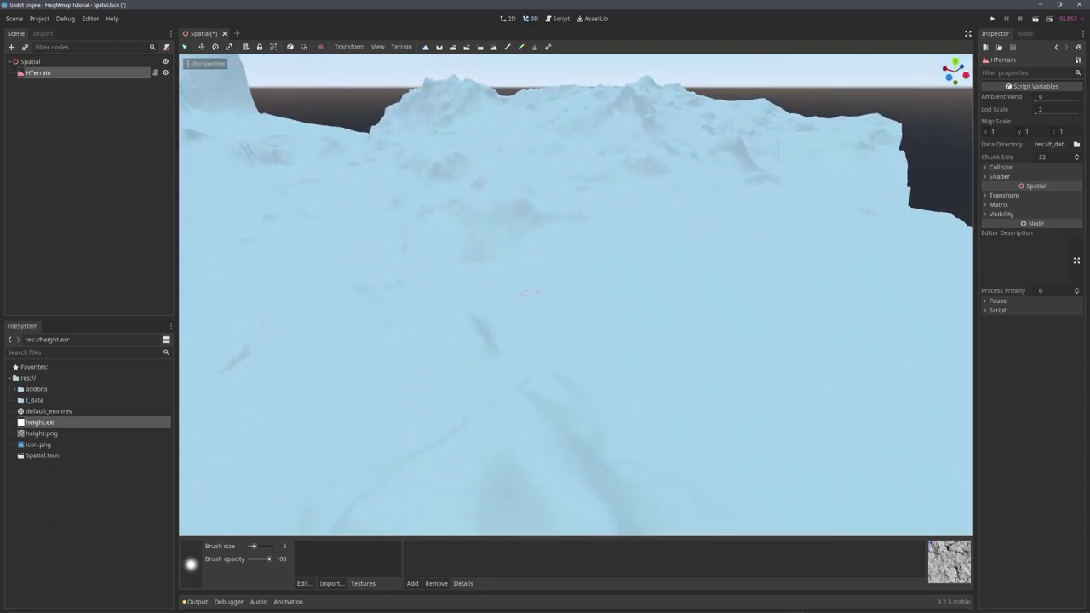
right_click_drag(528, 292, 598, 417)
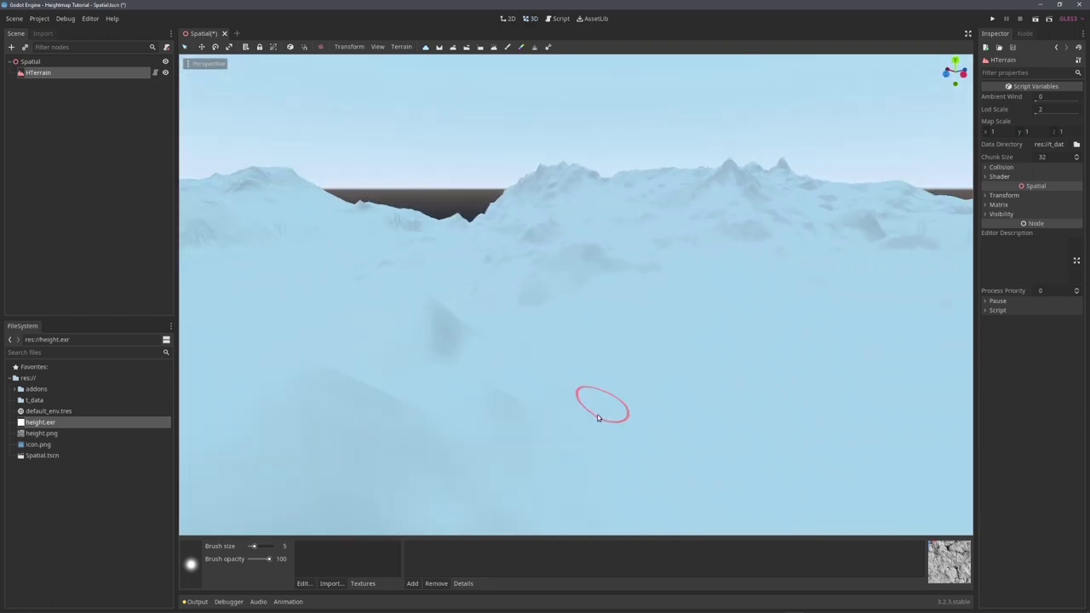